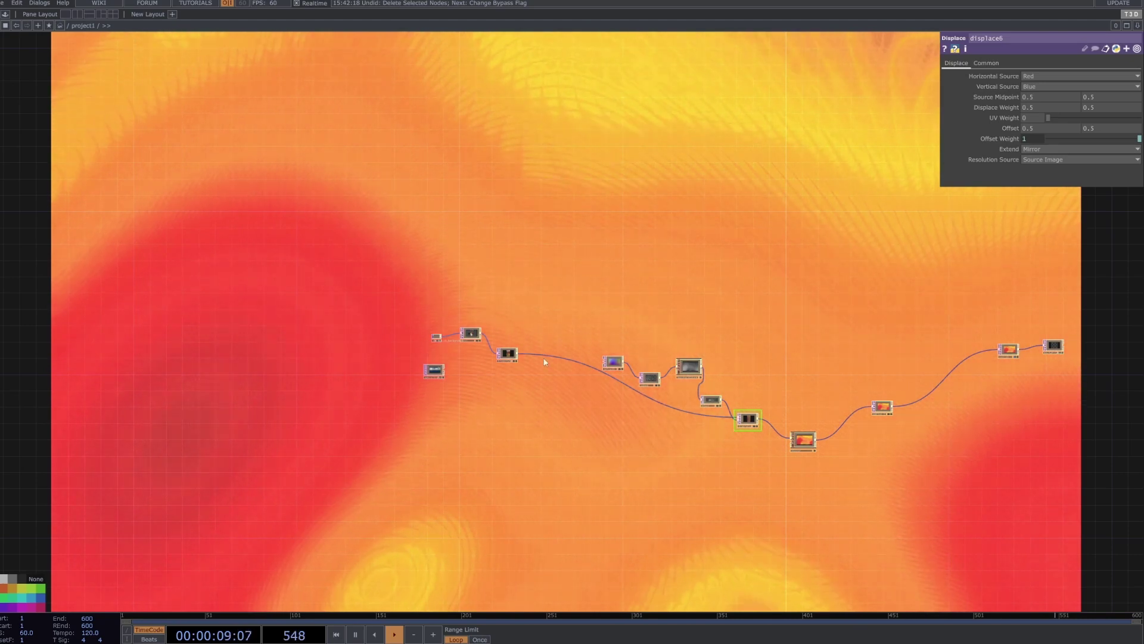
# - Examine the thread_FB_background movie input and the fit3 and transform3 nodes that follow it
pyautogui.scroll(3, 497, 370)
pyautogui.scroll(4, 417, 331)
pyautogui.scroll(3, 387, 302)
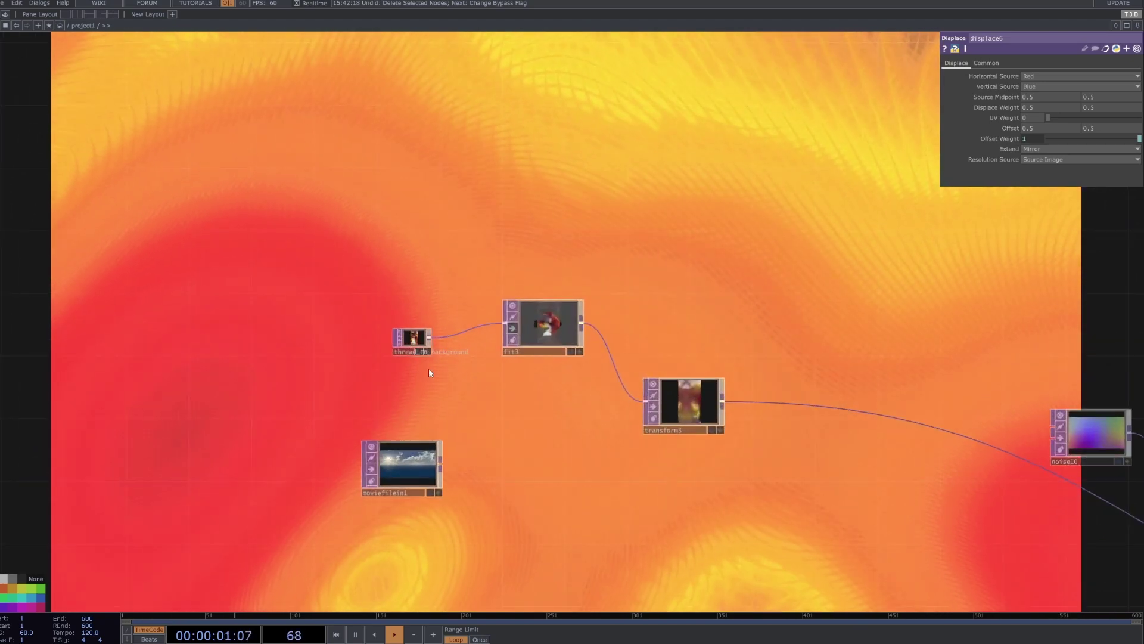
pyautogui.click(412, 337)
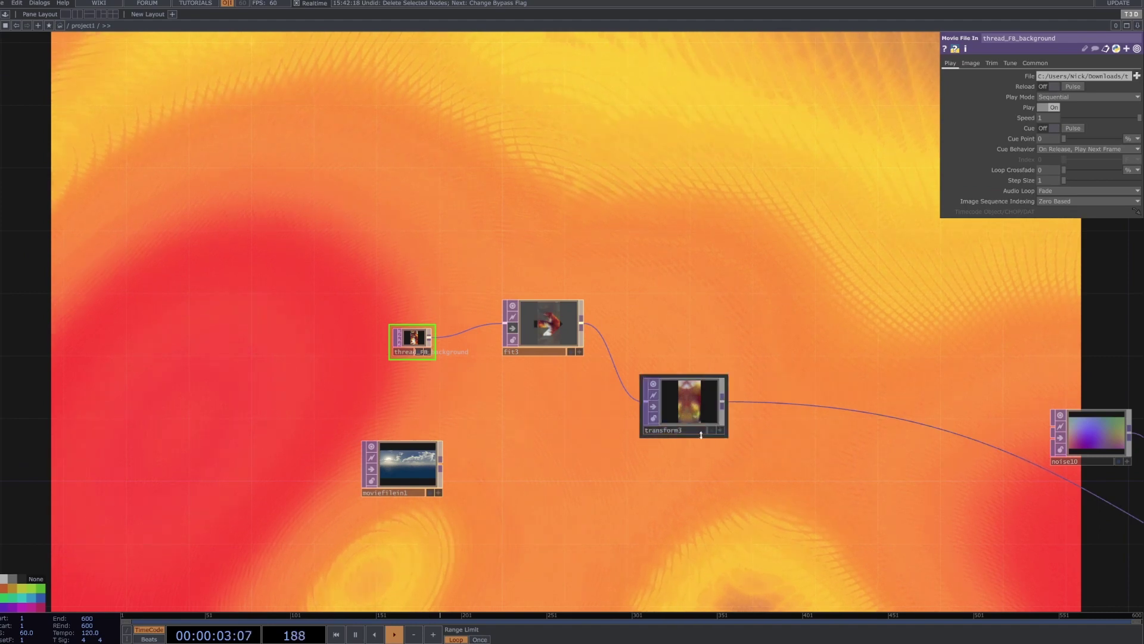
pyautogui.scroll(5, 715, 385)
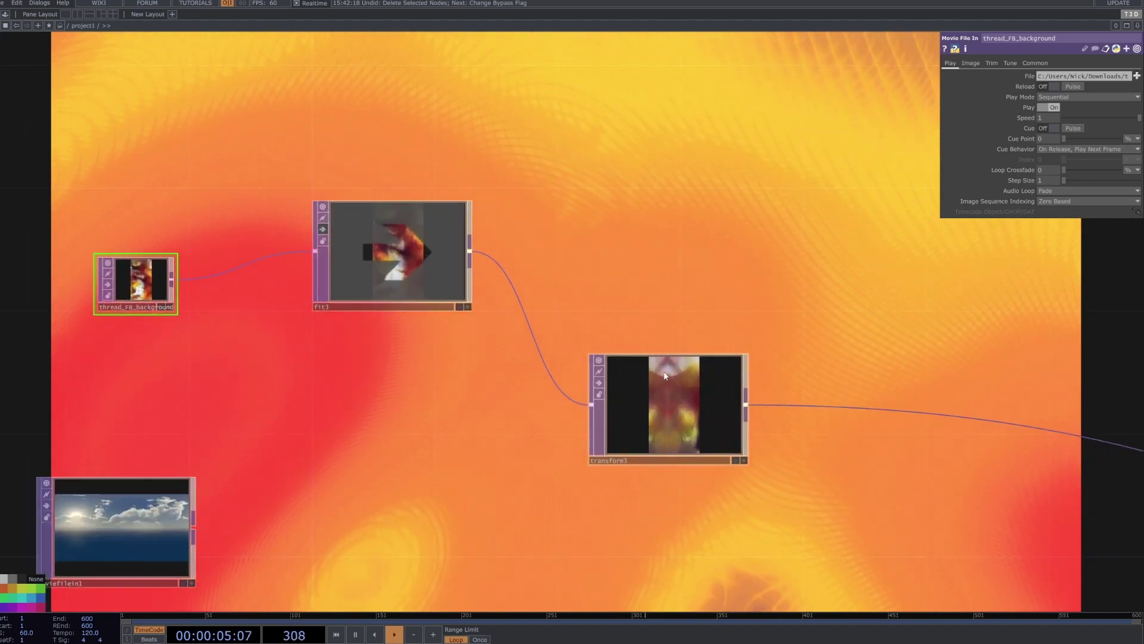
pyautogui.scroll(-3, 715, 382)
pyautogui.moveTo(778, 388); pyautogui.dragTo(606, 356, button='middle')
pyautogui.scroll(-2, 605, 356)
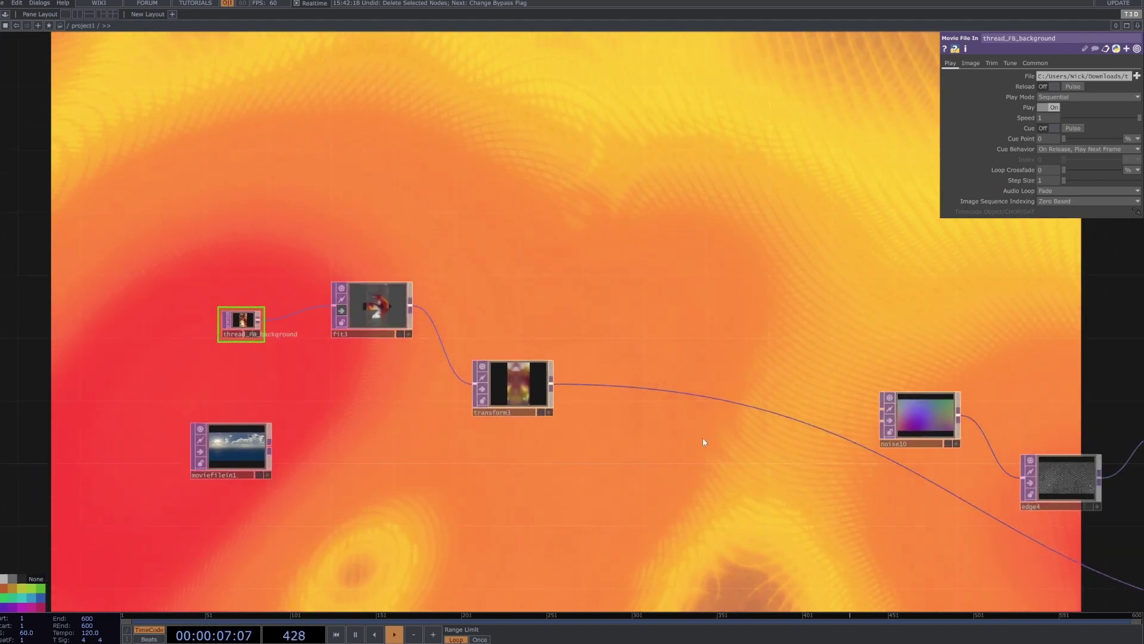
# - Feed moviefilein1 into the first input of displace6 in place of transform3 and frame the whole network
pyautogui.scroll(-2, 566, 477)
pyautogui.moveTo(382, 482); pyautogui.dragTo(431, 484)
pyautogui.click(430, 484)
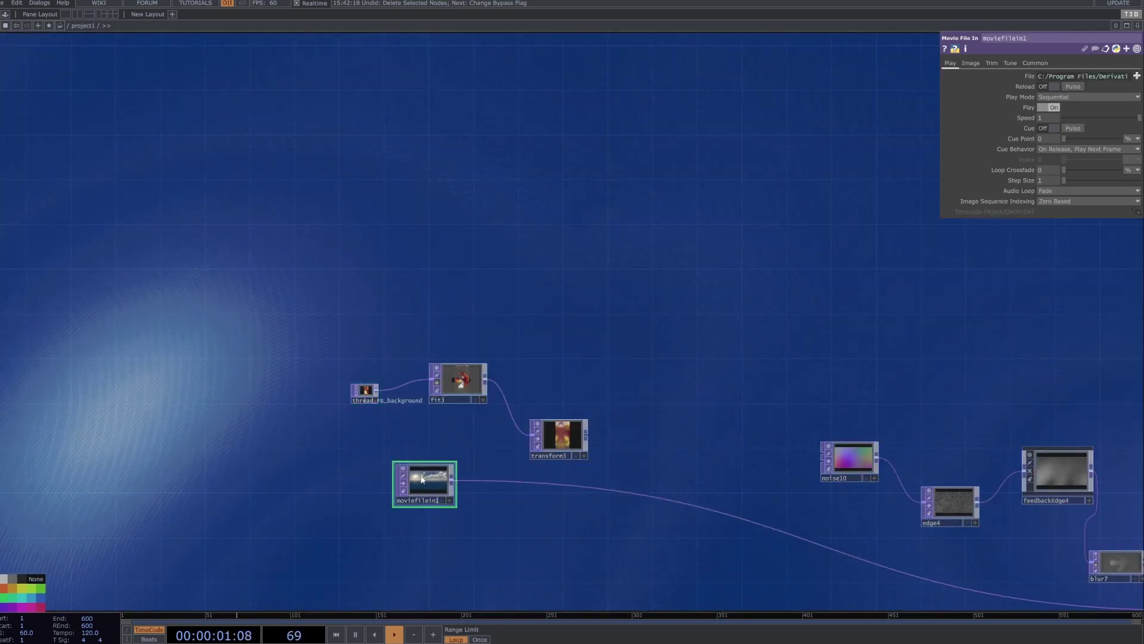
pyautogui.press('h')
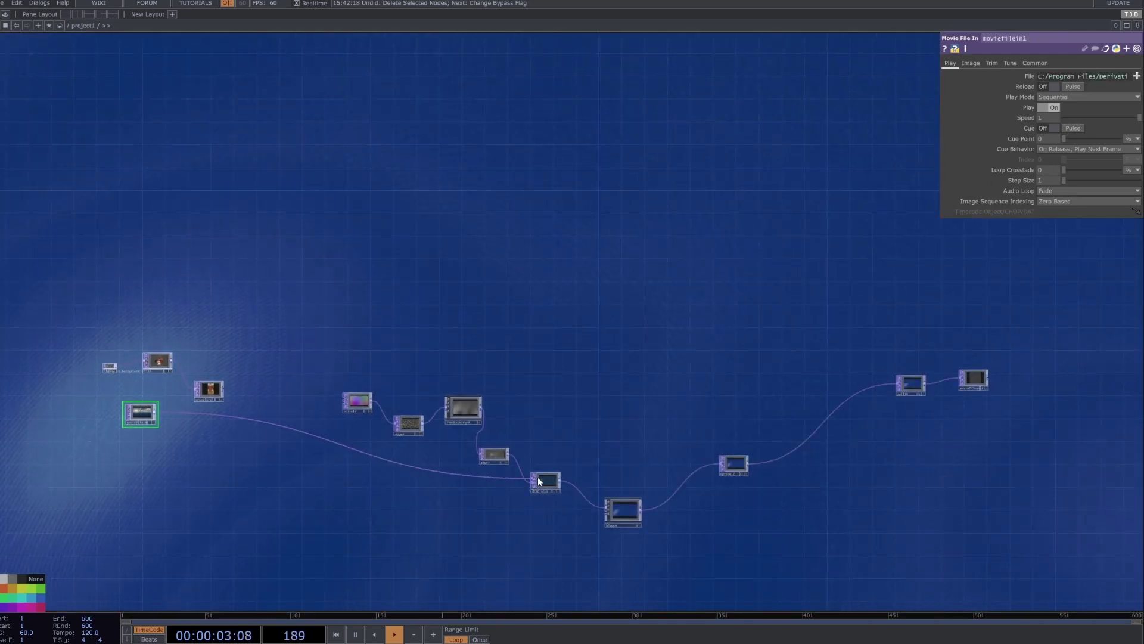
# - Try a UV Weight of 1 on displace6 and set it to about 0.684
pyautogui.click(539, 480)
pyautogui.moveTo(1078, 122); pyautogui.dragTo(1140, 116)
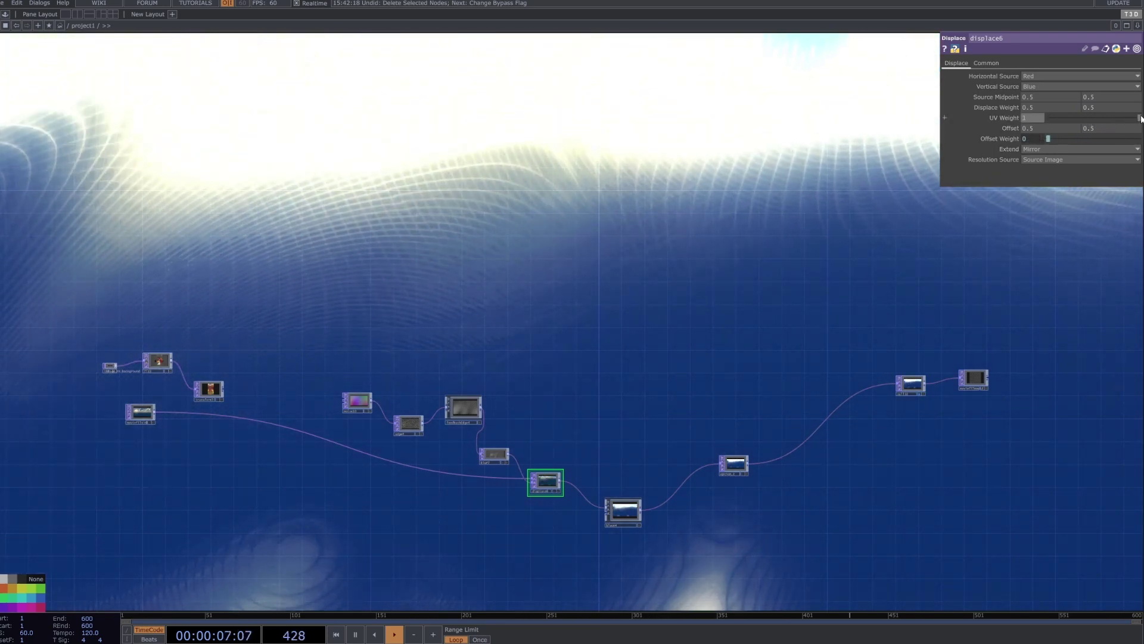
pyautogui.moveTo(1118, 117); pyautogui.dragTo(1111, 117)
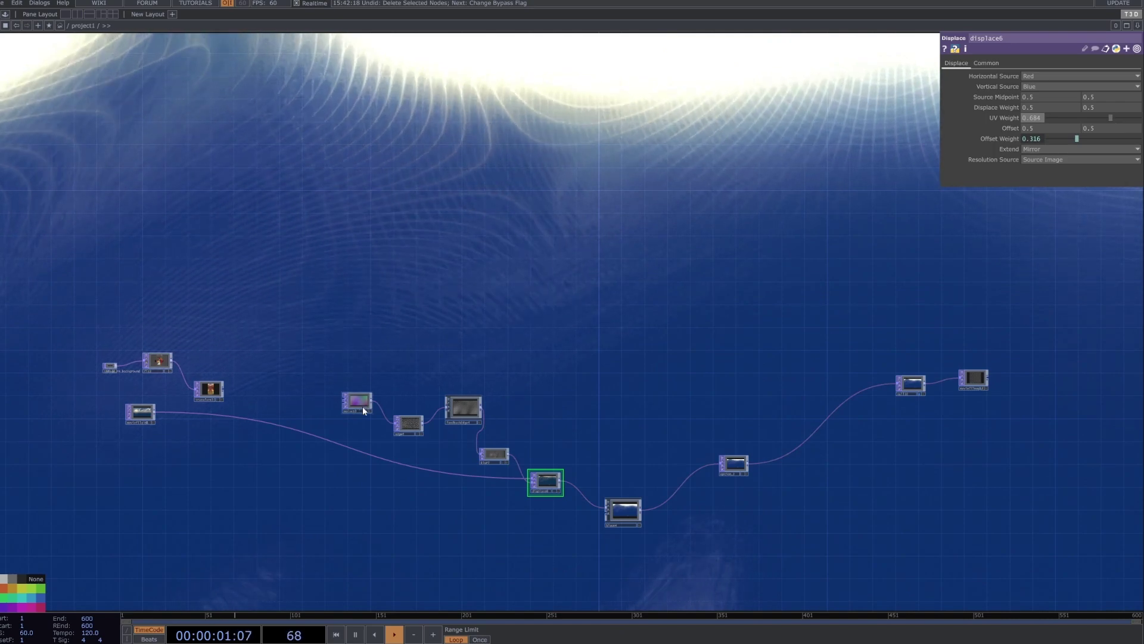
# - Feed noise10 into displace6 in place of moviefilein1 and try a UV Weight of 0, undoing that weight change
pyautogui.moveTo(371, 437); pyautogui.dragTo(363, 453)
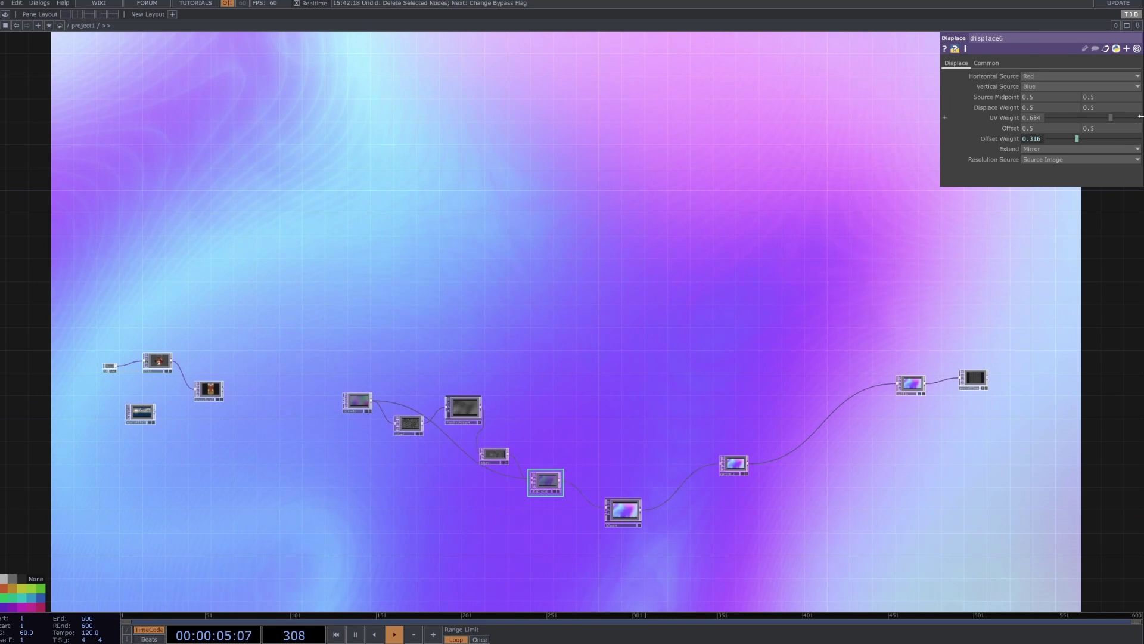
pyautogui.moveTo(1111, 117); pyautogui.dragTo(1048, 119)
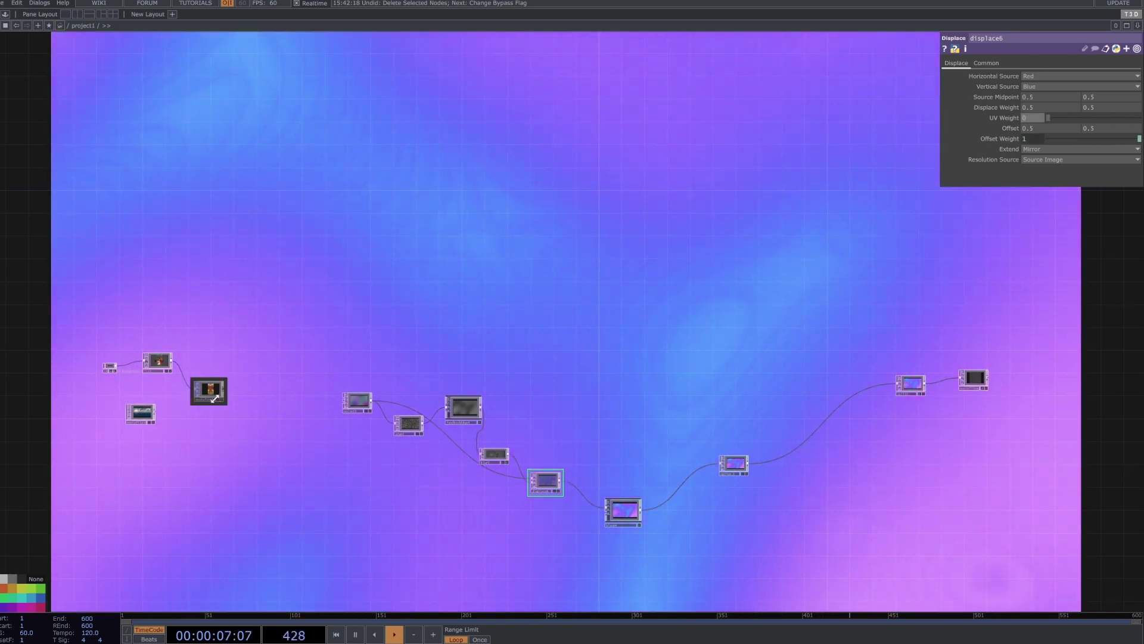
pyautogui.hotkey('ctrl', 'z')
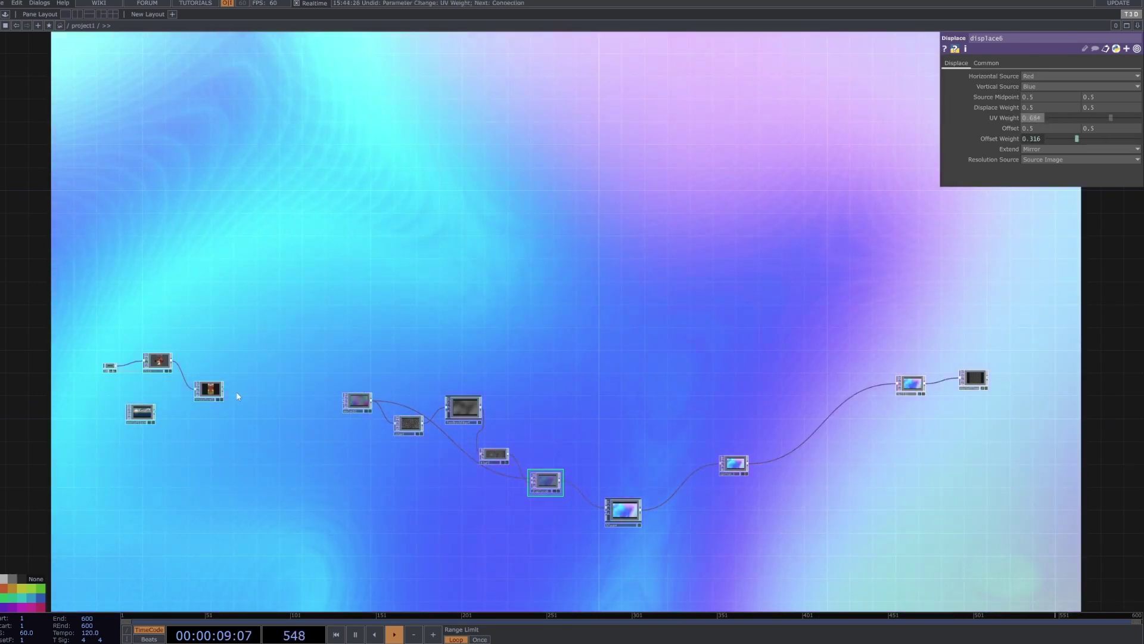
# - Delete the thread_FB_background, fit3, transform3 and moviefilein1 nodes and move noise10 into the freed space
pyautogui.moveTo(254, 311); pyautogui.dragTo(48, 446, button='right')
pyautogui.press('Delete')
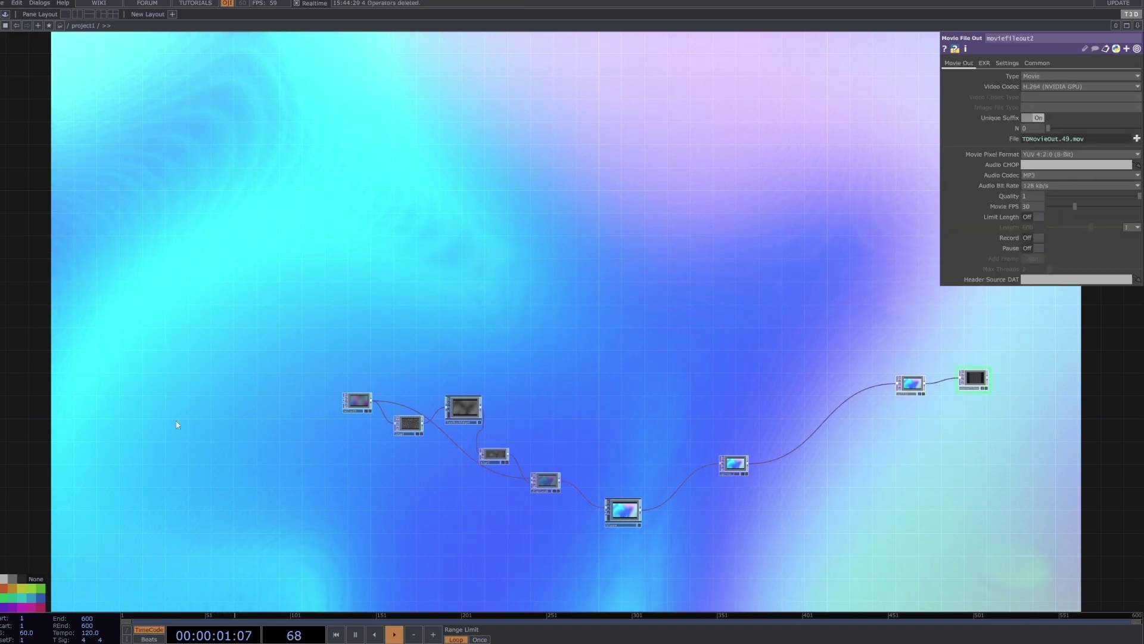
pyautogui.moveTo(345, 428); pyautogui.dragTo(215, 473)
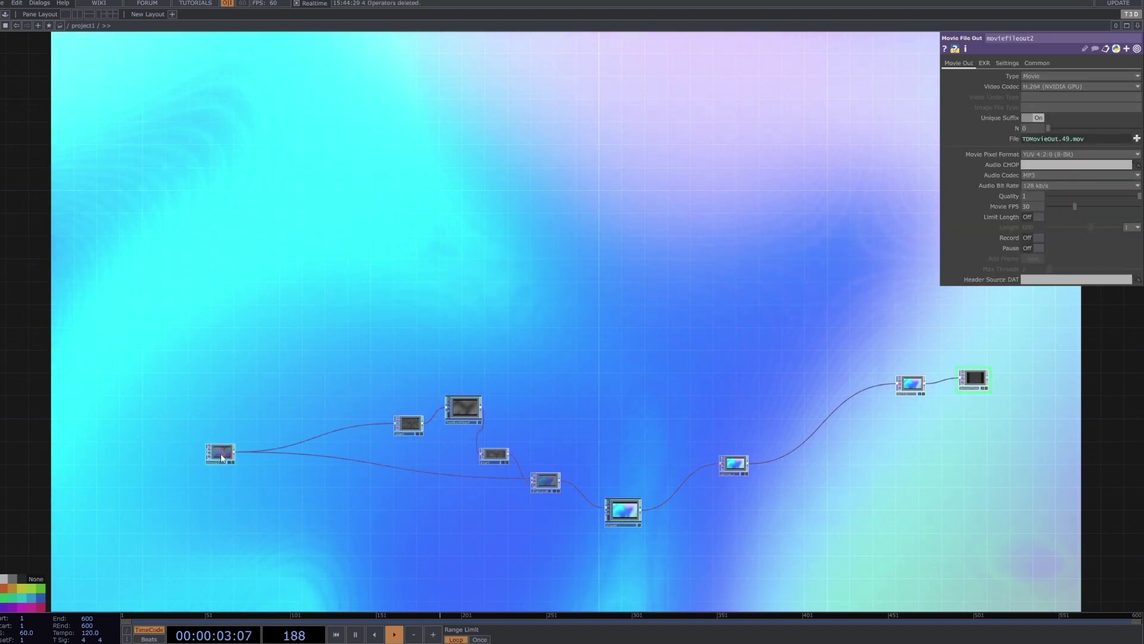
pyautogui.scroll(3, 182, 471)
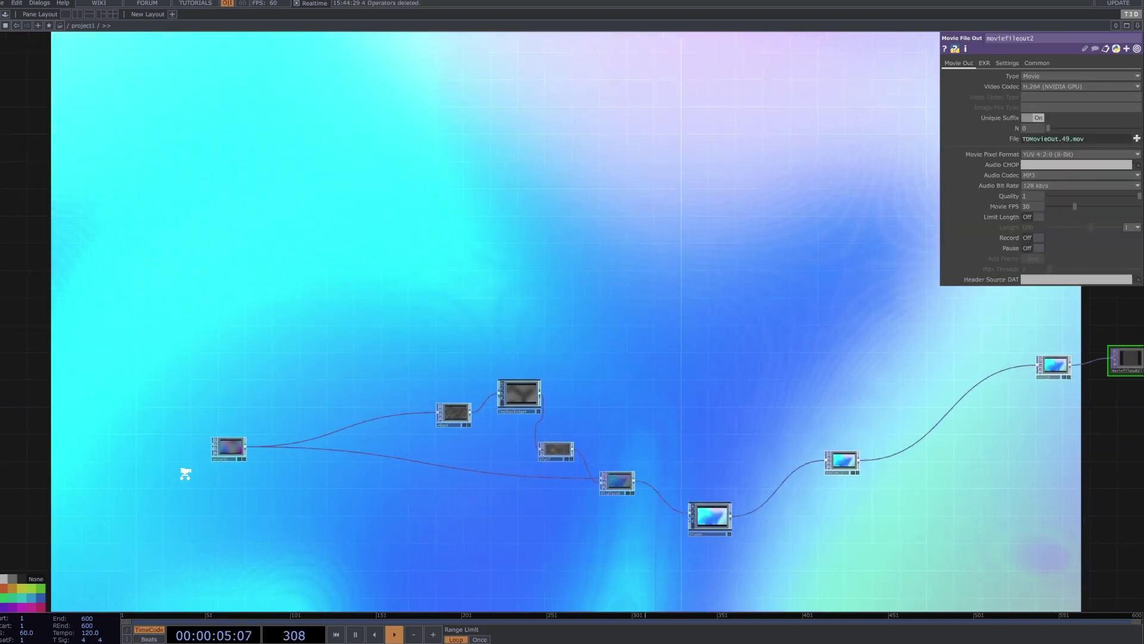
# - Select the noise10 node at the start of the network to show its parameters
pyautogui.click(238, 444)
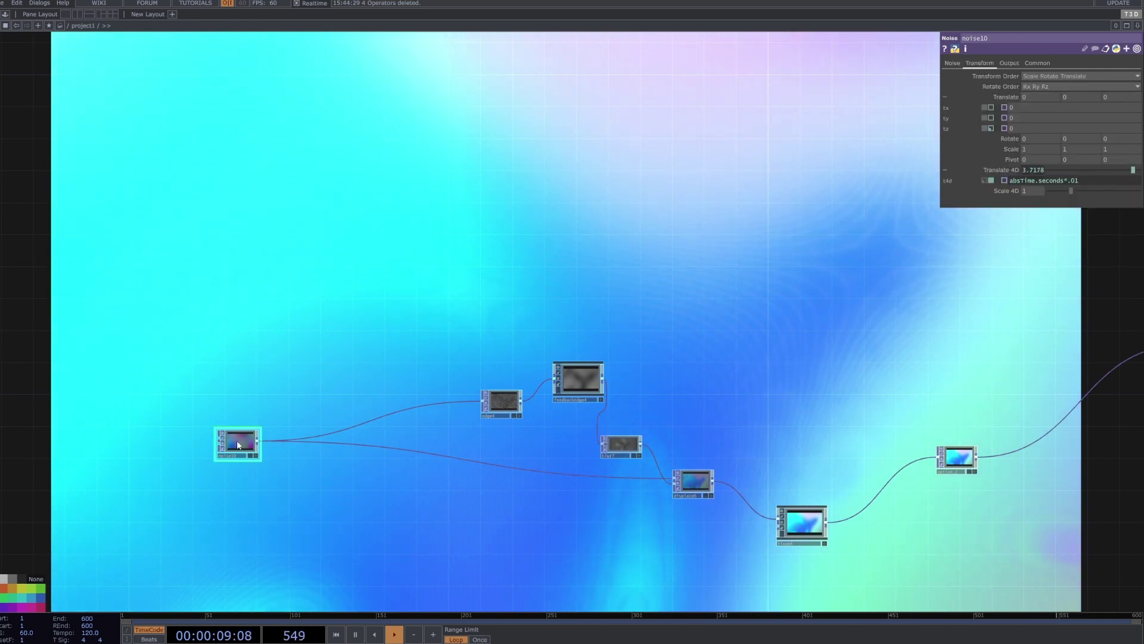
pyautogui.scroll(2, 259, 457)
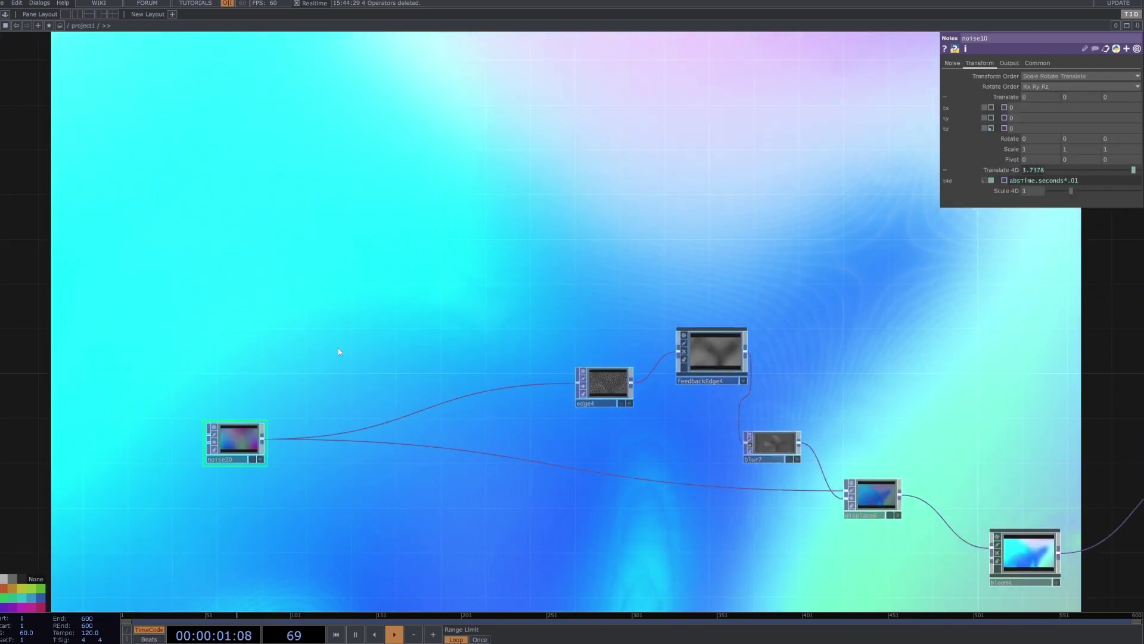
pyautogui.moveTo(284, 400); pyautogui.dragTo(479, 330)
pyautogui.scroll(3, 413, 358)
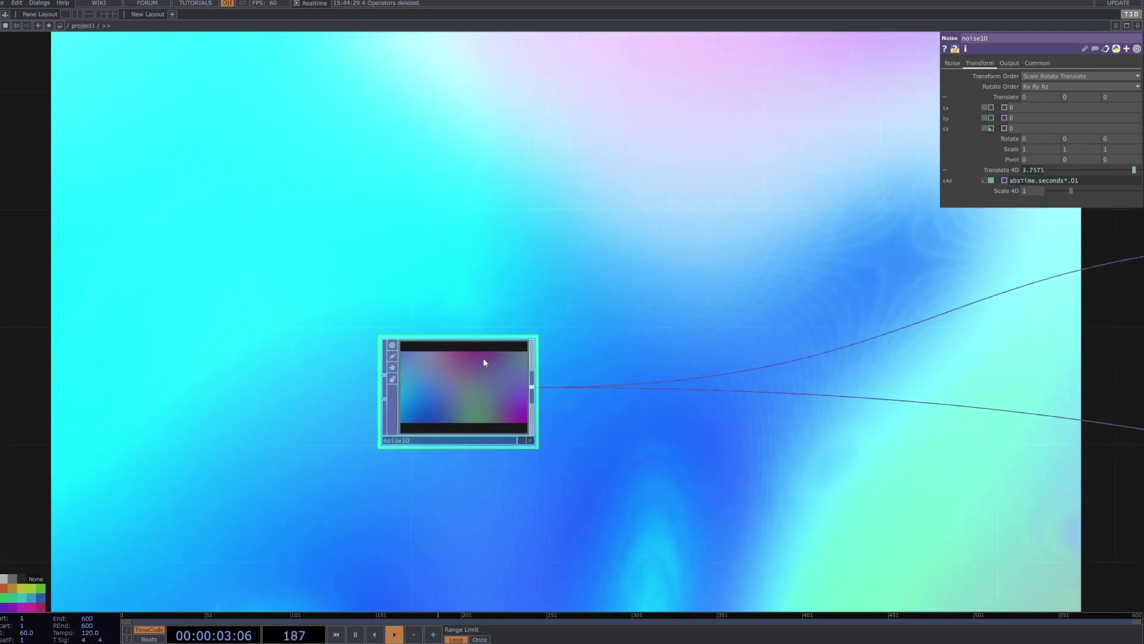
pyautogui.rightClick(491, 264)
pyautogui.click(431, 255)
# - Turn off the background display of the node feeding the Movie File Out and return to noise10
pyautogui.scroll(-3, 431, 255)
pyautogui.scroll(-2, 597, 270)
pyautogui.moveTo(597, 270); pyautogui.dragTo(176, 303)
pyautogui.moveTo(996, 339); pyautogui.dragTo(706, 395)
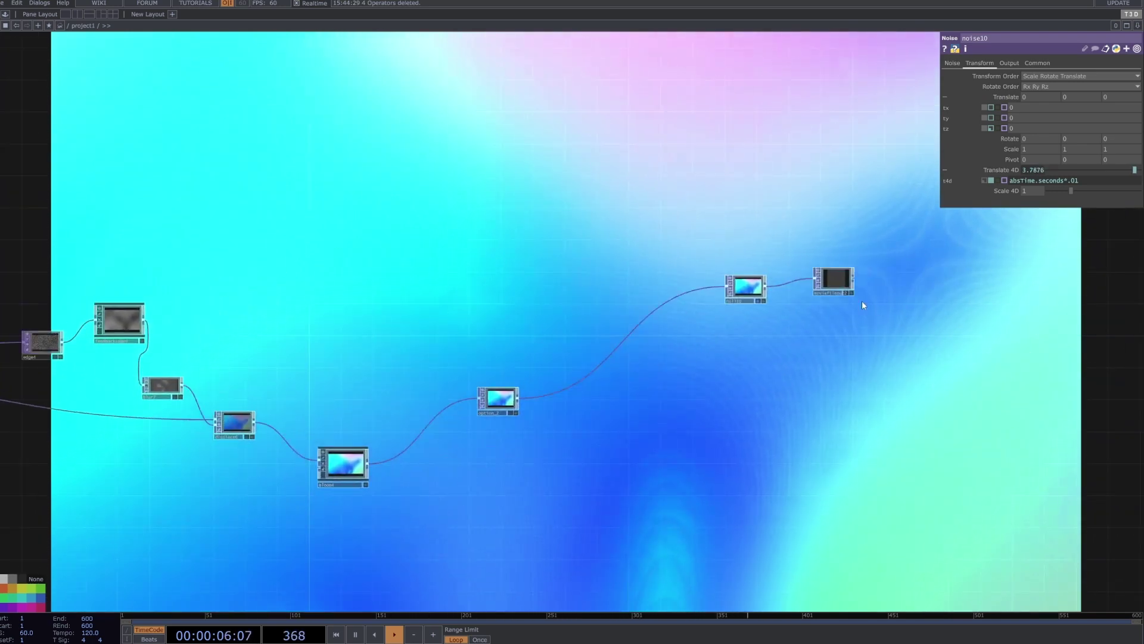
pyautogui.click(758, 301)
pyautogui.moveTo(952, 281); pyautogui.dragTo(1135, 281)
pyautogui.moveTo(153, 365); pyautogui.dragTo(592, 368)
pyautogui.scroll(2, 388, 360)
pyautogui.rightClick(411, 344)
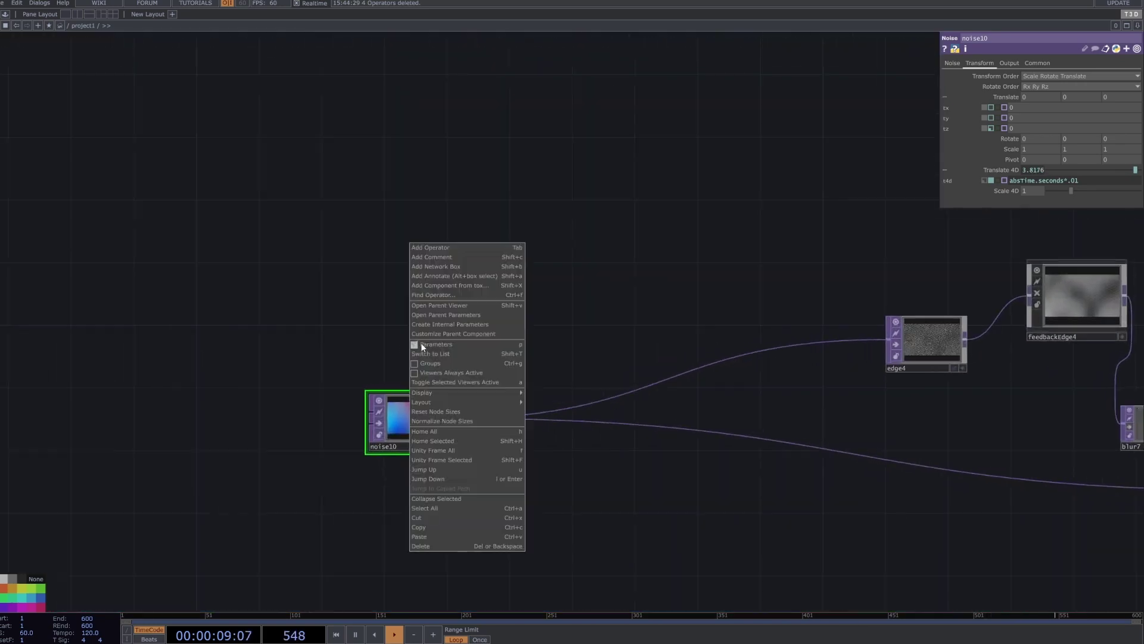
pyautogui.press('Escape')
pyautogui.press('Tab')
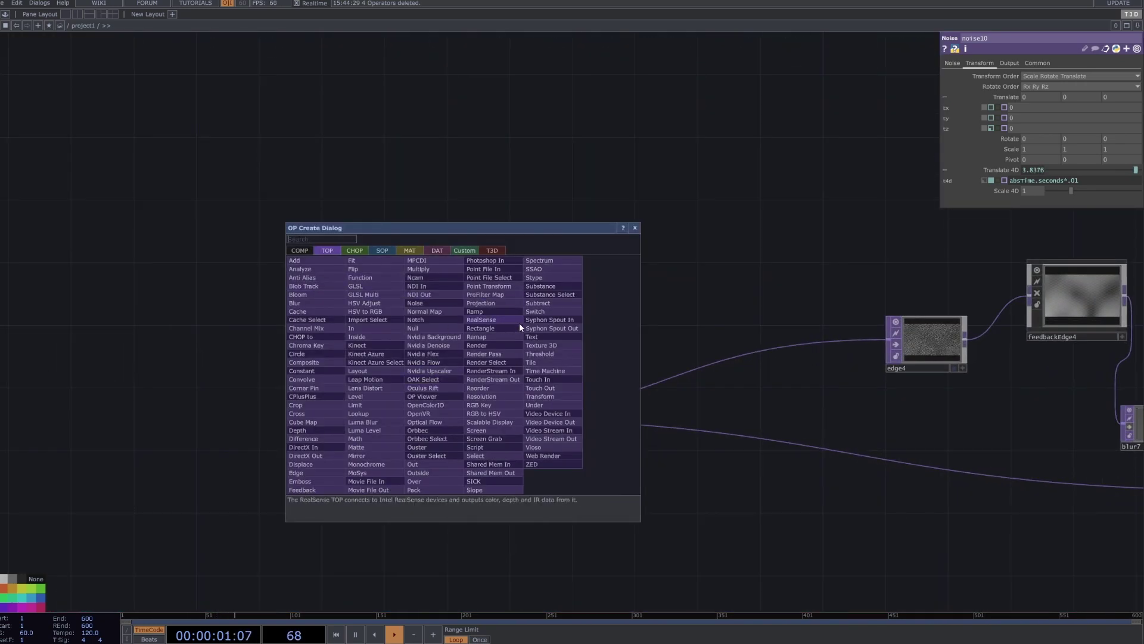
pyautogui.press('Escape')
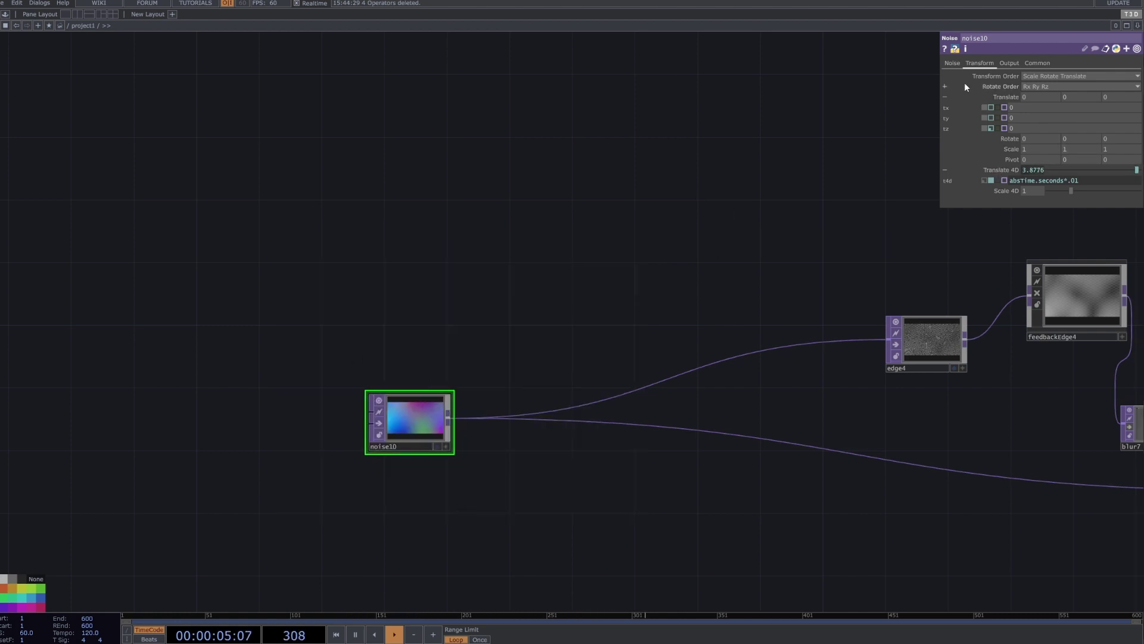
# - Set the type of noise10 to Simplex 4D (GPU)
pyautogui.click(952, 63)
pyautogui.click(1013, 95)
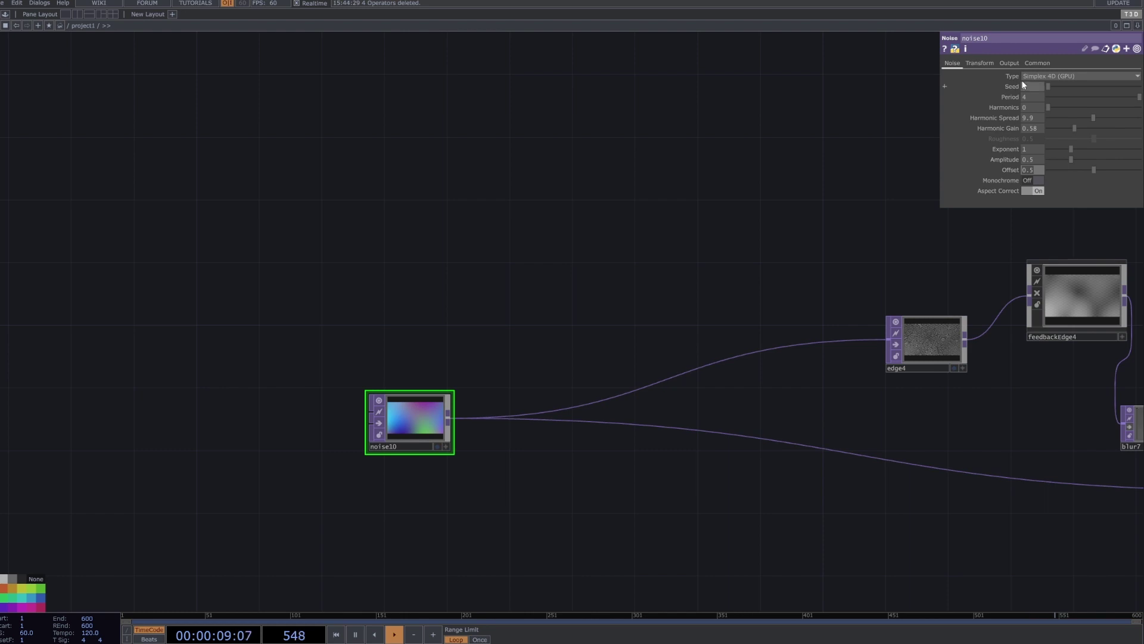
pyautogui.click(1038, 75)
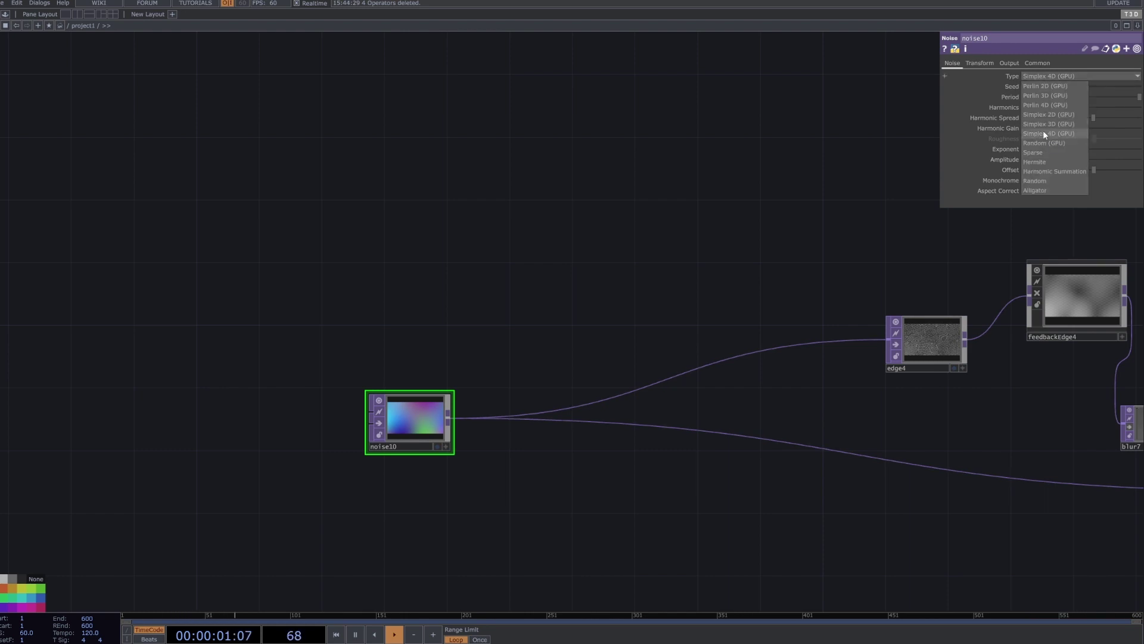
pyautogui.click(1044, 134)
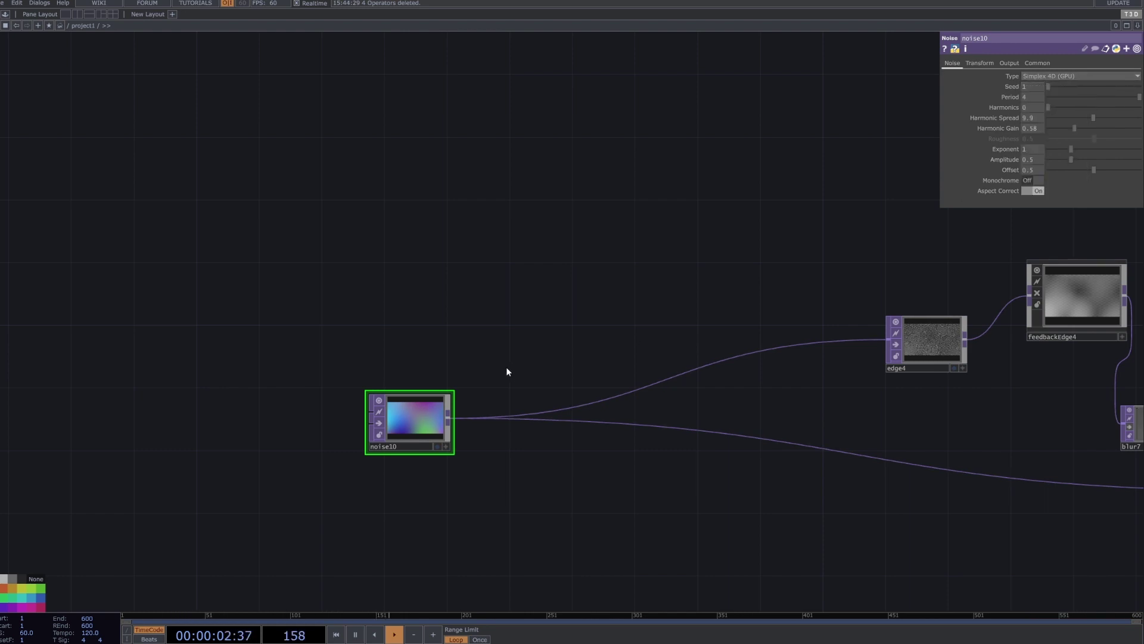
# - Show noise10 in the background, try other Harmonic Spread and Exponent values, undo them and turn the background display off
pyautogui.click(438, 446)
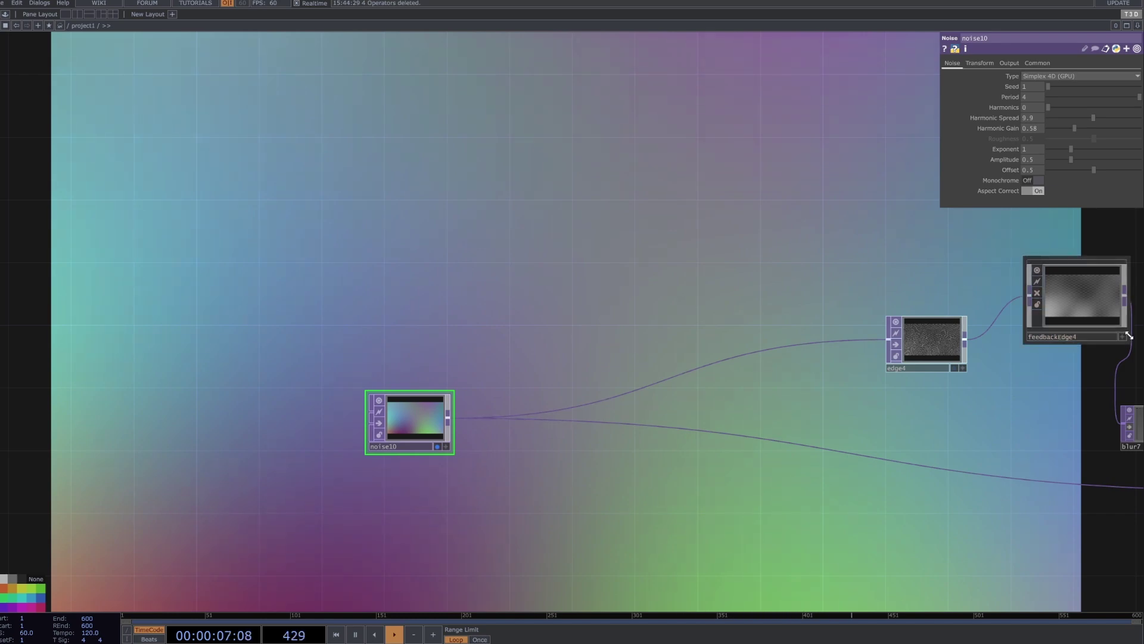
pyautogui.moveTo(1124, 94); pyautogui.dragTo(1055, 144)
pyautogui.hotkey('ctrl', 'z')
pyautogui.hotkey('ctrl', 'z')
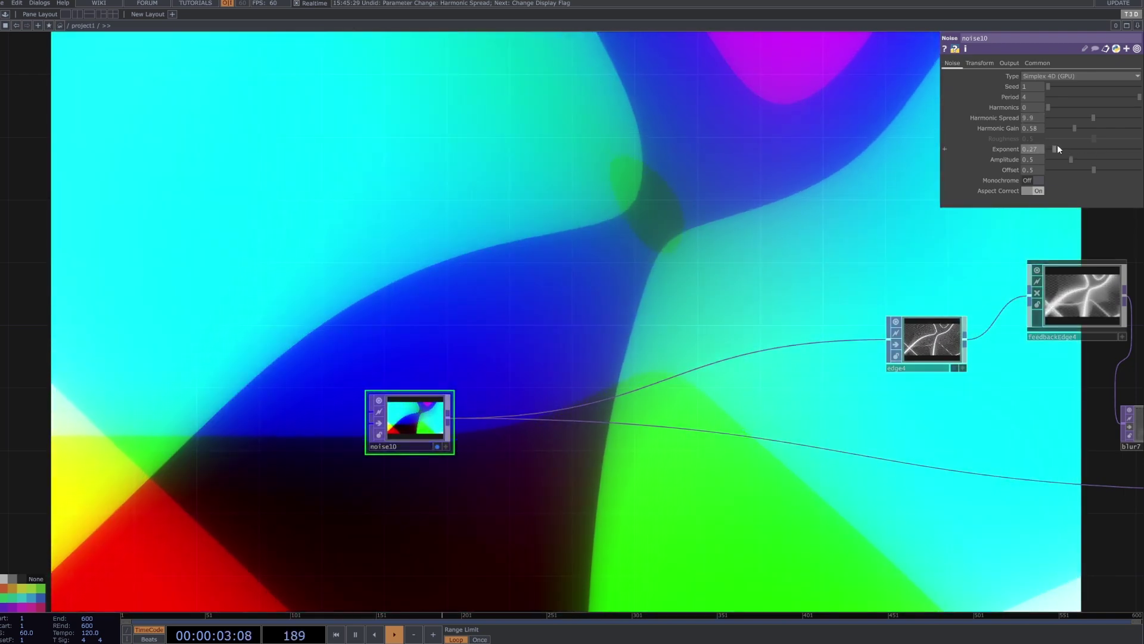
pyautogui.hotkey('ctrl', 'z')
pyautogui.moveTo(814, 377); pyautogui.dragTo(789, 379)
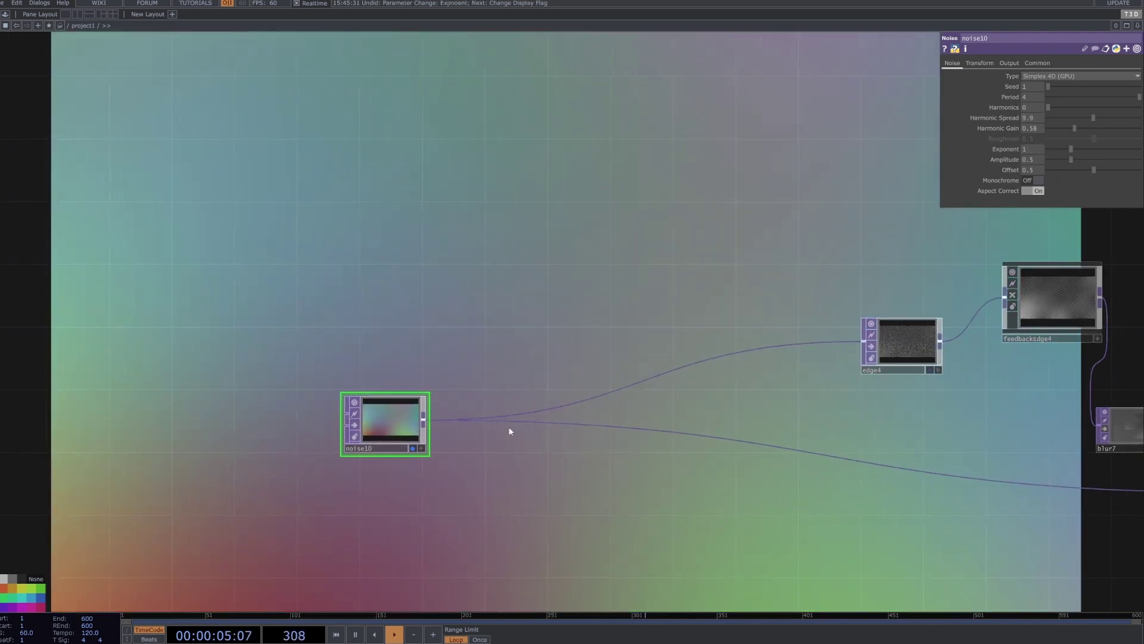
pyautogui.click(413, 448)
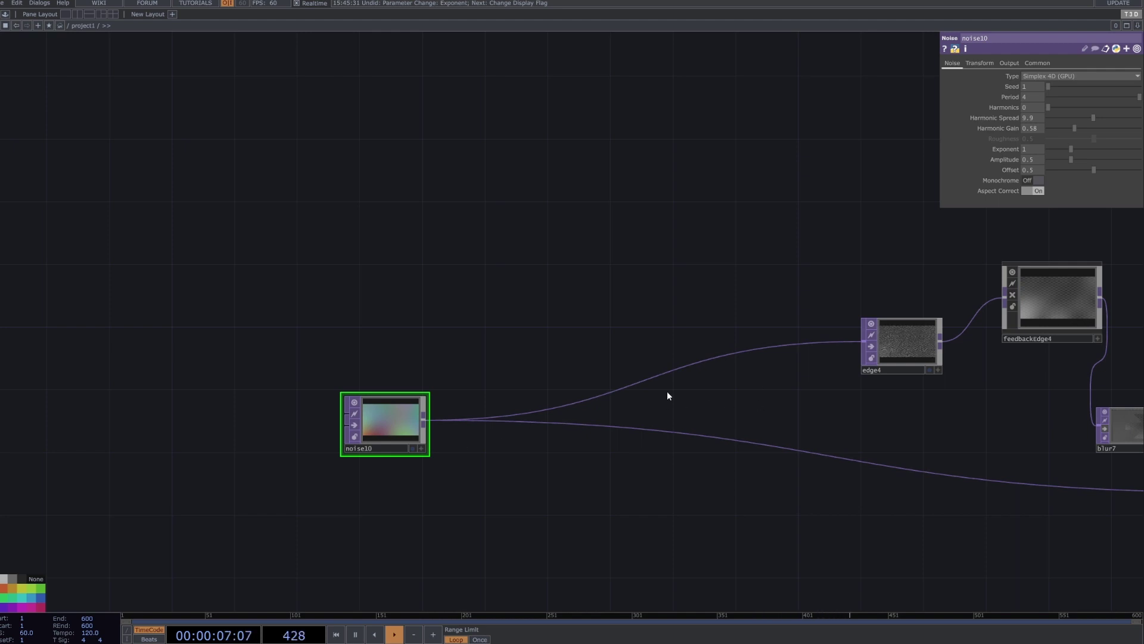
# - Examine noise10's Translate 4D expression absTime.seconds*.01 and preview the noise motion in the background
pyautogui.click(980, 63)
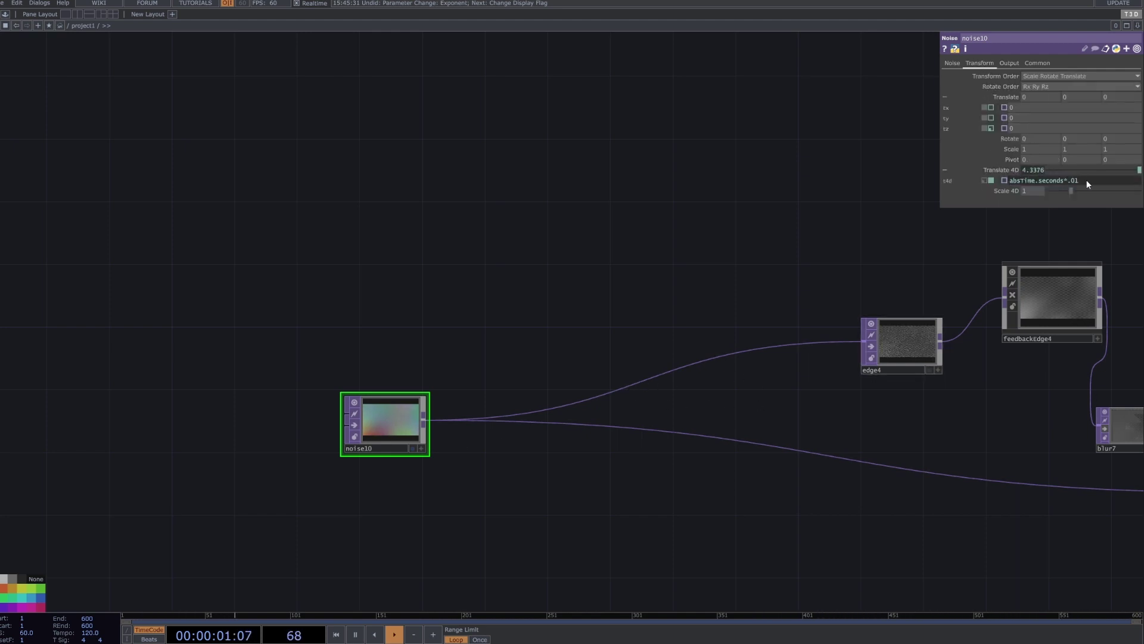
pyautogui.moveTo(1066, 180); pyautogui.dragTo(1011, 183)
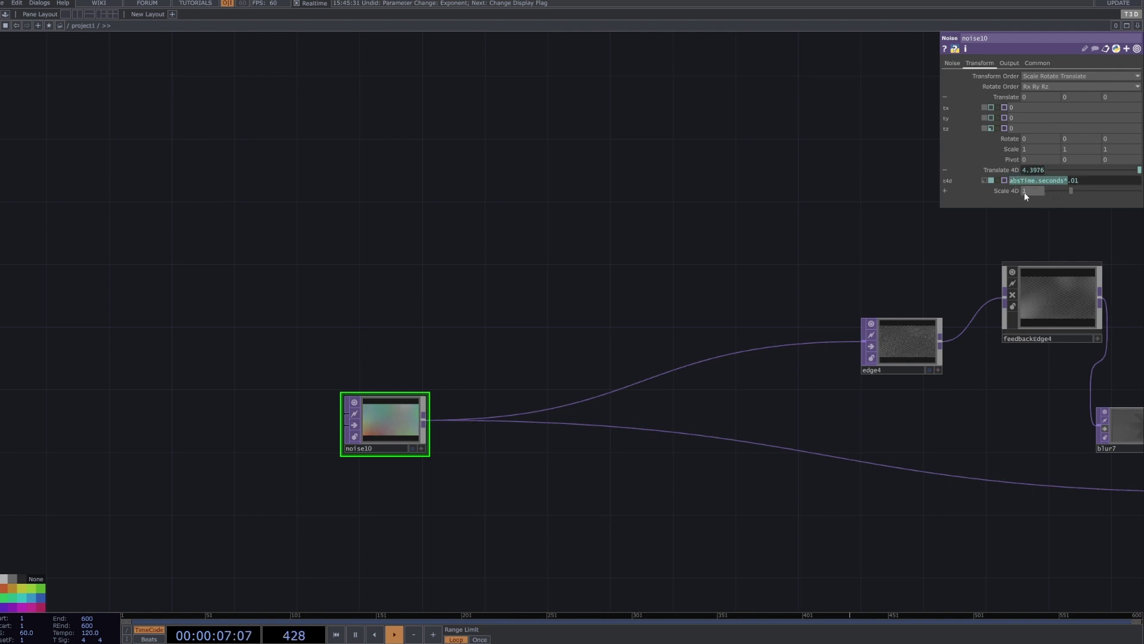
pyautogui.click(1071, 180)
pyautogui.click(413, 448)
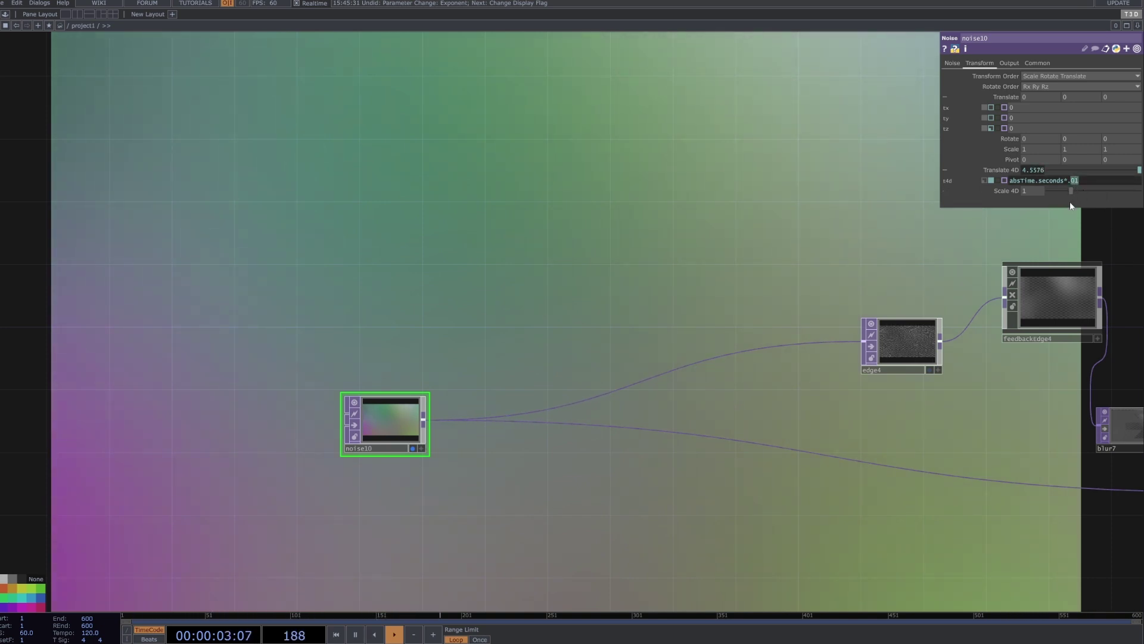
pyautogui.click(415, 449)
# - Move edge4 slightly closer to noise10, select it and show it in the background
pyautogui.moveTo(834, 393); pyautogui.dragTo(662, 405)
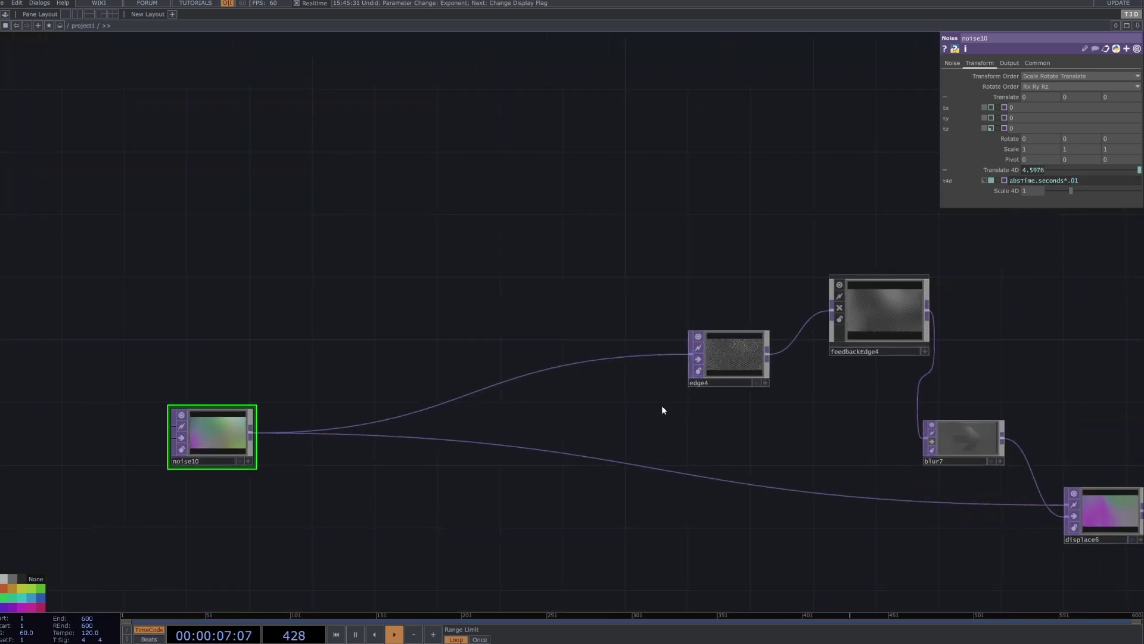
pyautogui.moveTo(736, 363); pyautogui.dragTo(721, 363)
pyautogui.click(721, 364)
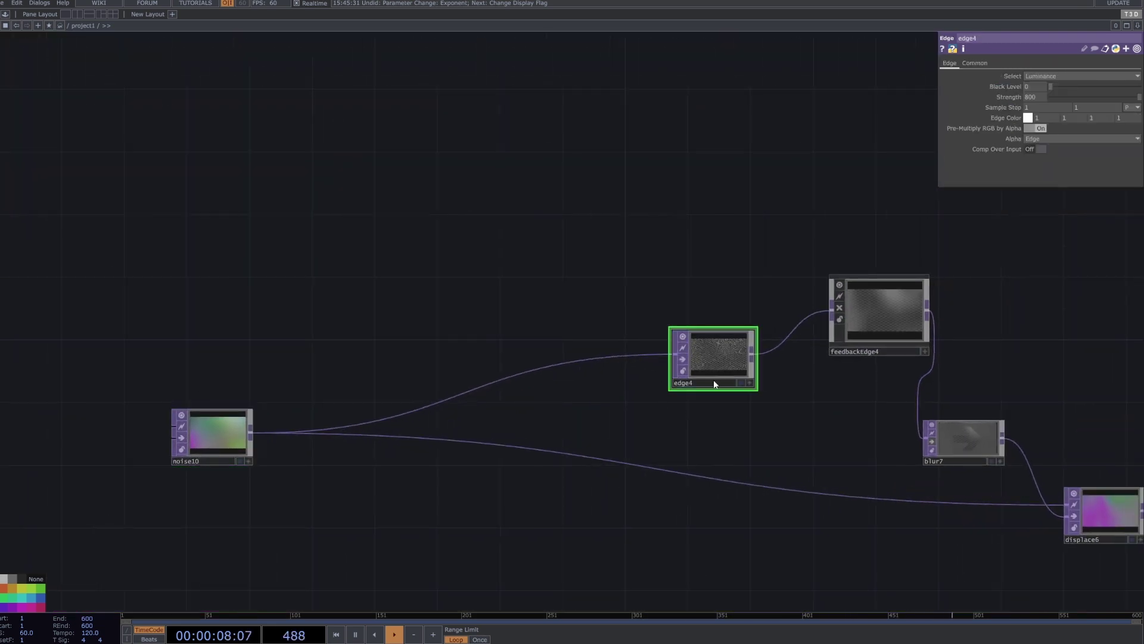
pyautogui.click(745, 383)
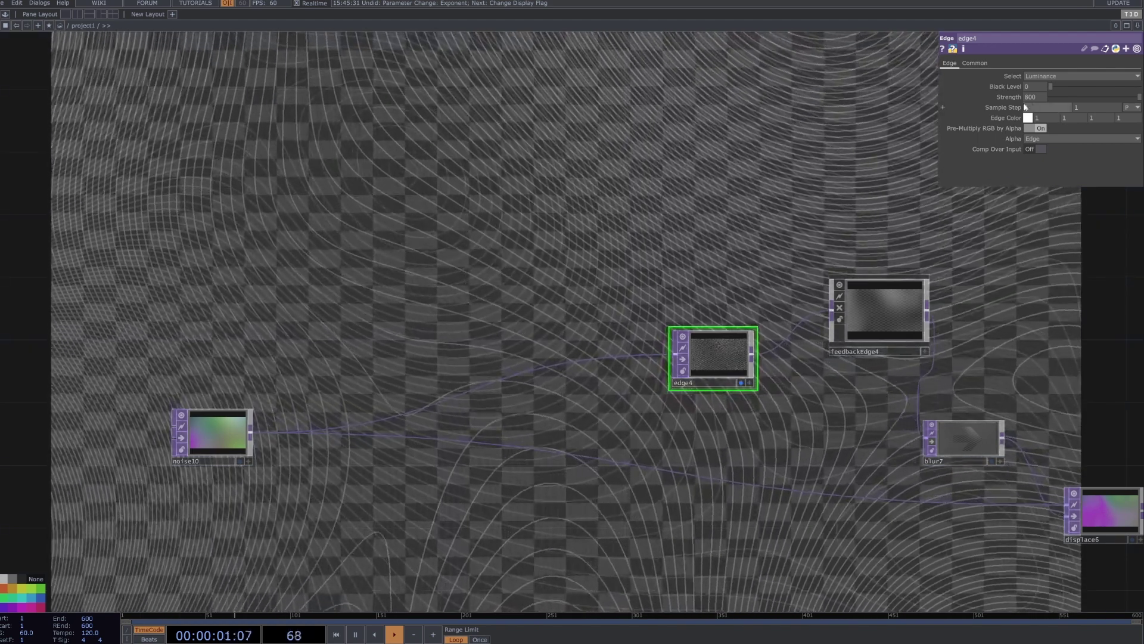
# - Try lower Strength values on edge4 and set the Strength back to 800
pyautogui.moveTo(1134, 97)
pyautogui.mouseDown()
pyautogui.moveTo(1111, 96)
pyautogui.moveTo(1142, 97)
pyautogui.mouseUp()
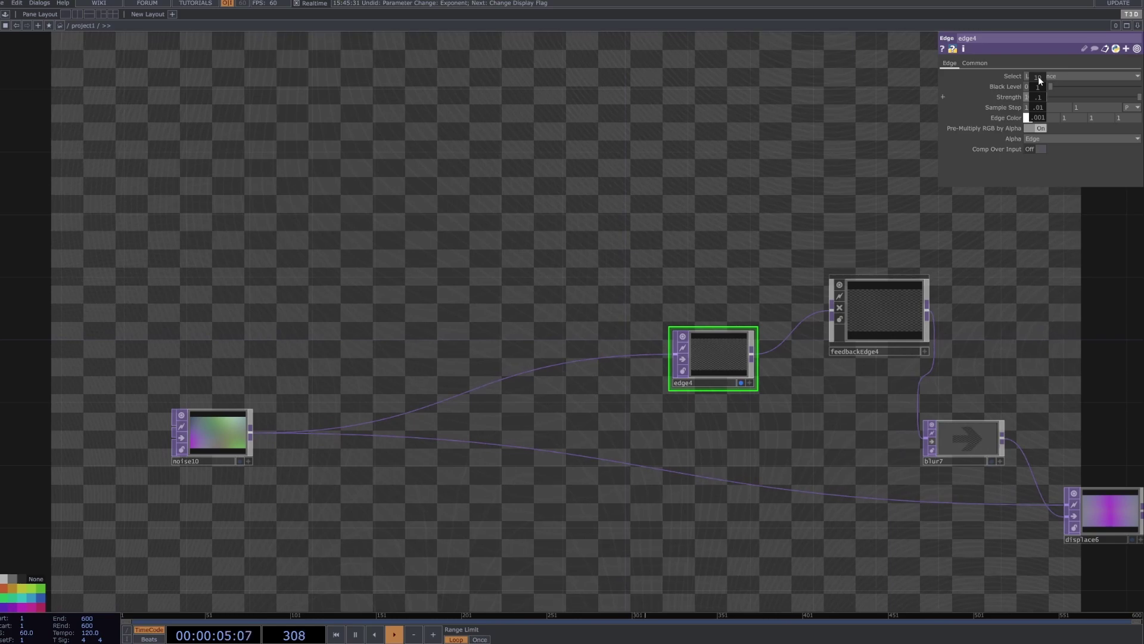
pyautogui.moveTo(1038, 76)
pyautogui.mouseDown(button='middle')
pyautogui.moveTo(1084, 78)
pyautogui.moveTo(1039, 94)
pyautogui.mouseUp(button='middle')
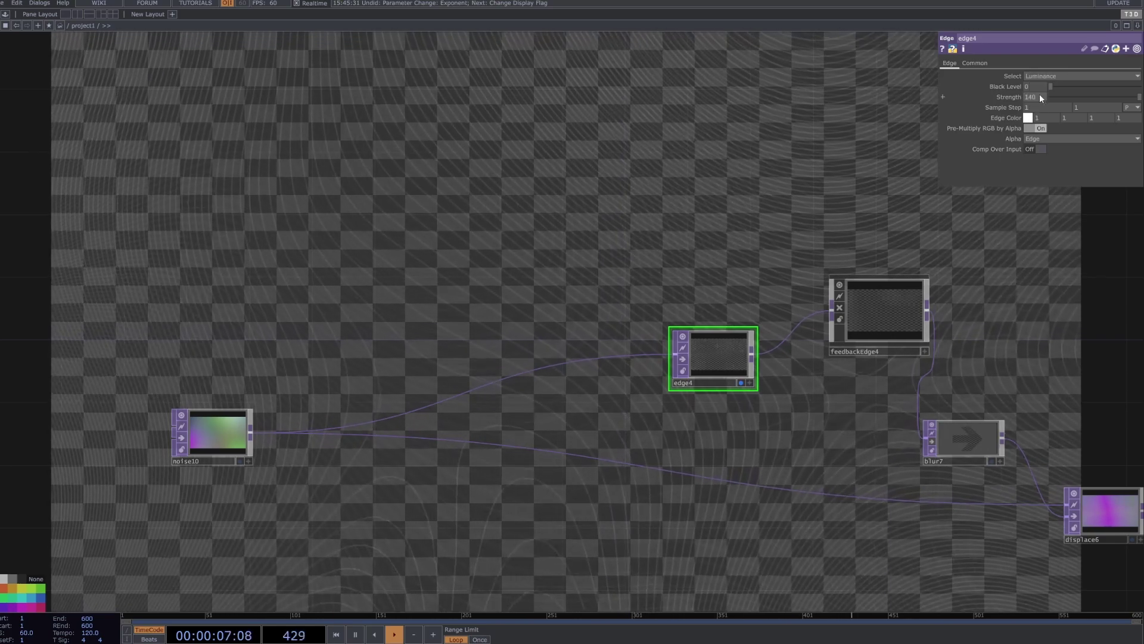
pyautogui.write('800')
pyautogui.press('Return')
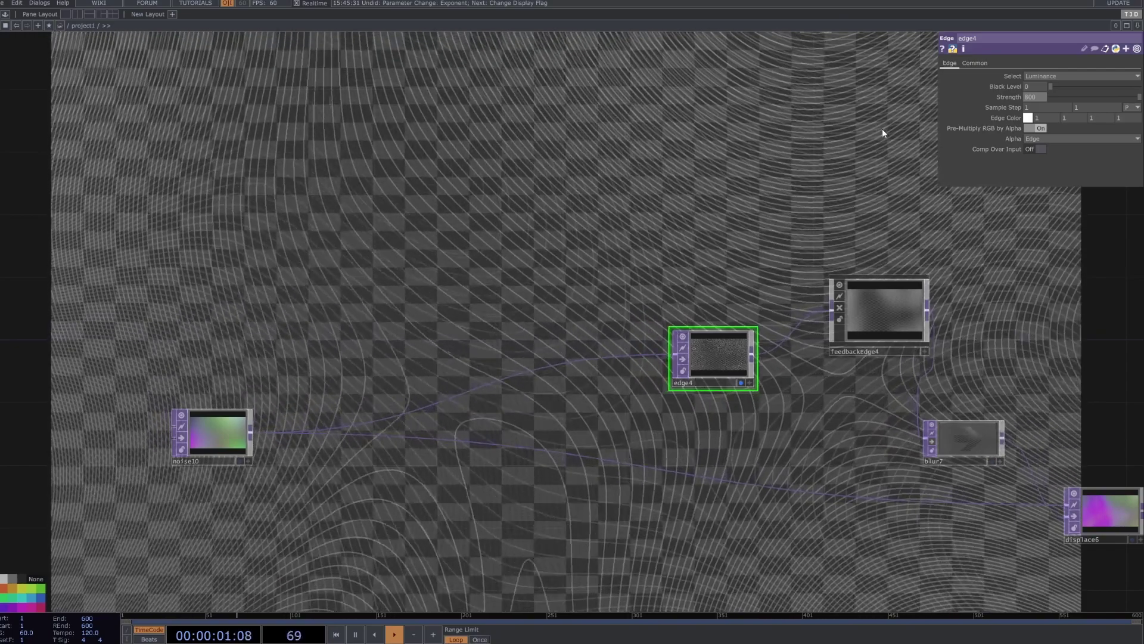
# - Move edge4 up toward noise10 and briefly show noise10 beside it in the background to compare the two
pyautogui.moveTo(790, 272); pyautogui.dragTo(760, 271)
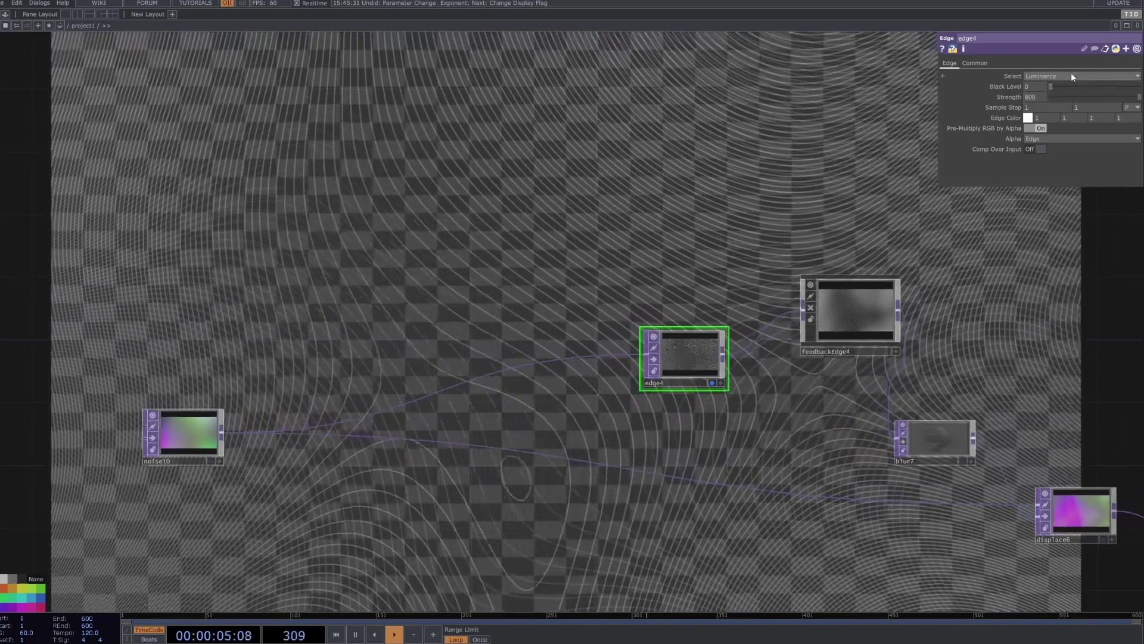
pyautogui.moveTo(695, 380); pyautogui.dragTo(632, 349)
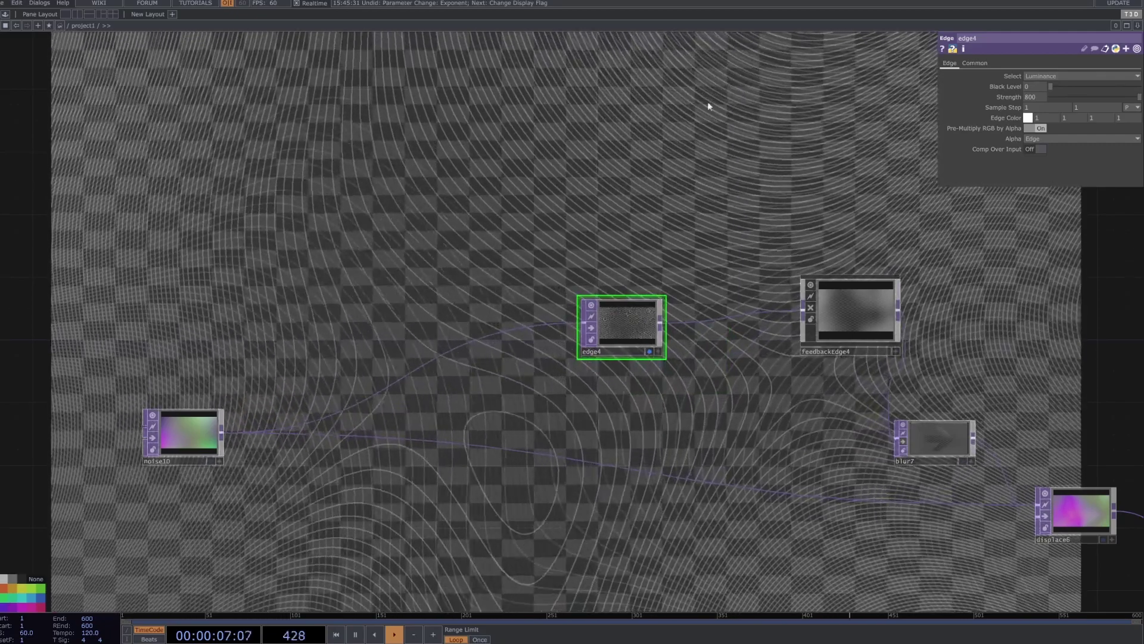
pyautogui.click(211, 461)
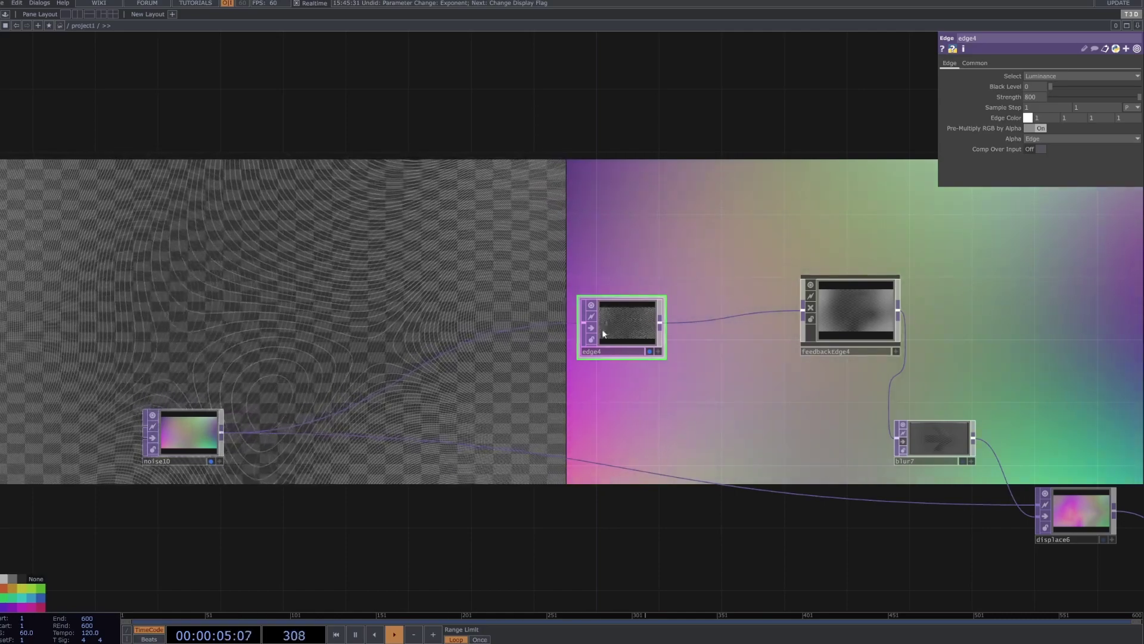
pyautogui.click(211, 461)
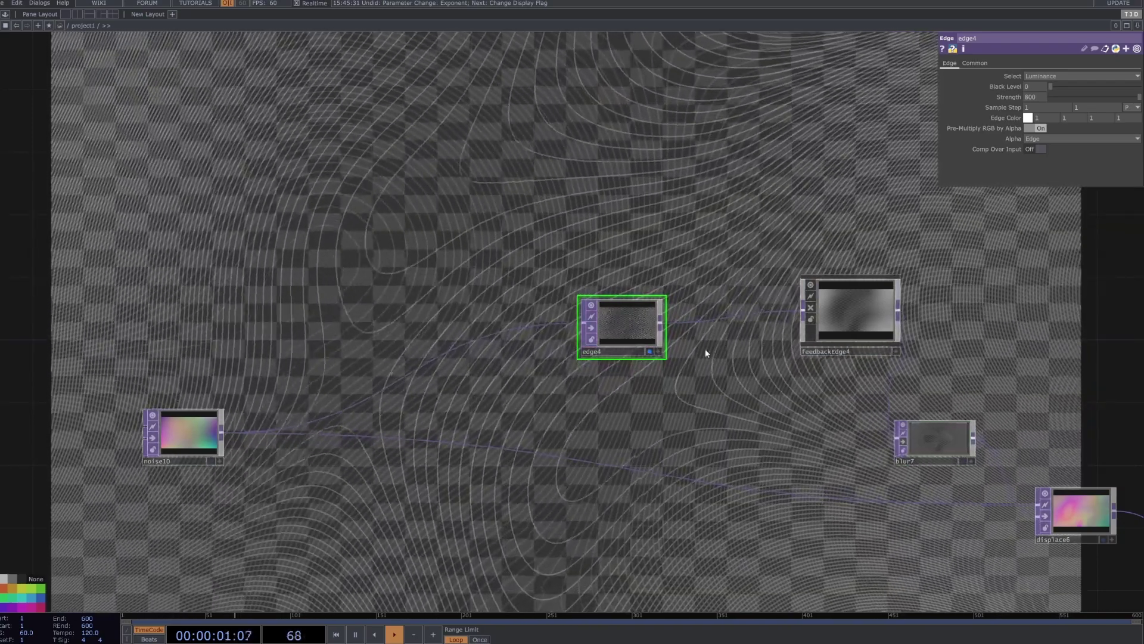
# - Turn off edge4's background display and select feedbackEdge4 to view its parameters
pyautogui.moveTo(721, 397); pyautogui.dragTo(613, 399)
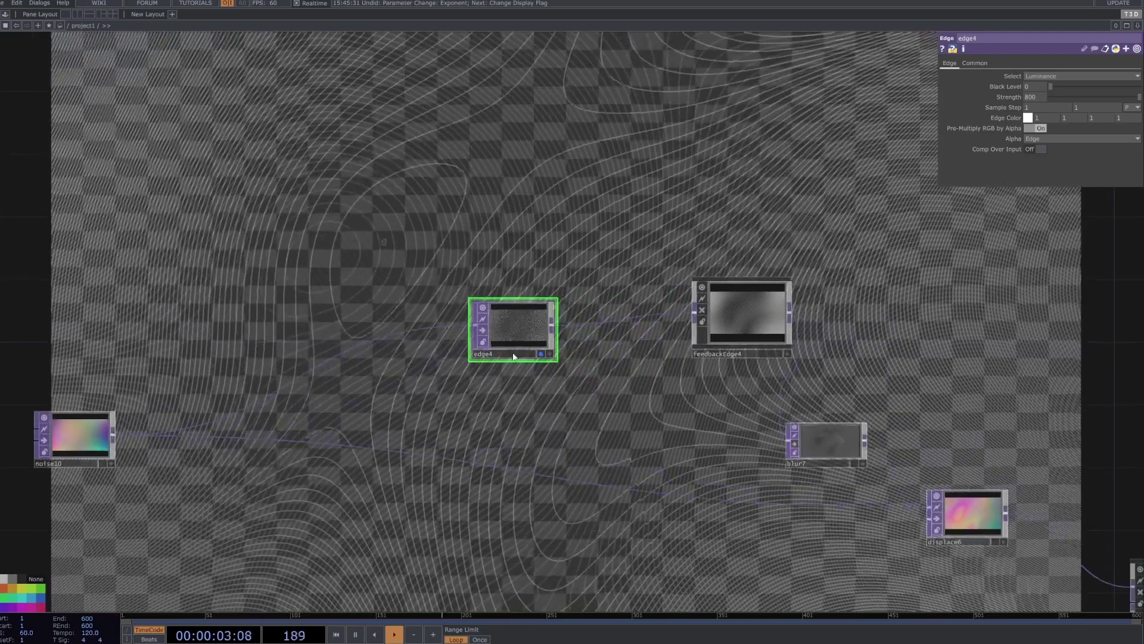
pyautogui.moveTo(505, 386); pyautogui.dragTo(279, 394)
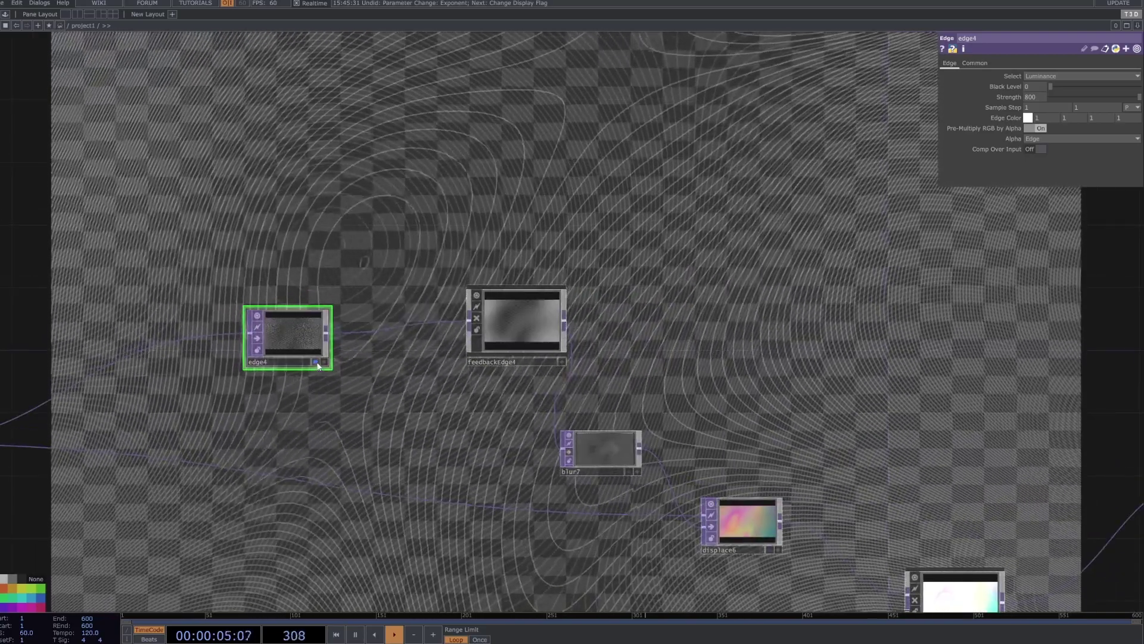
pyautogui.click(510, 333)
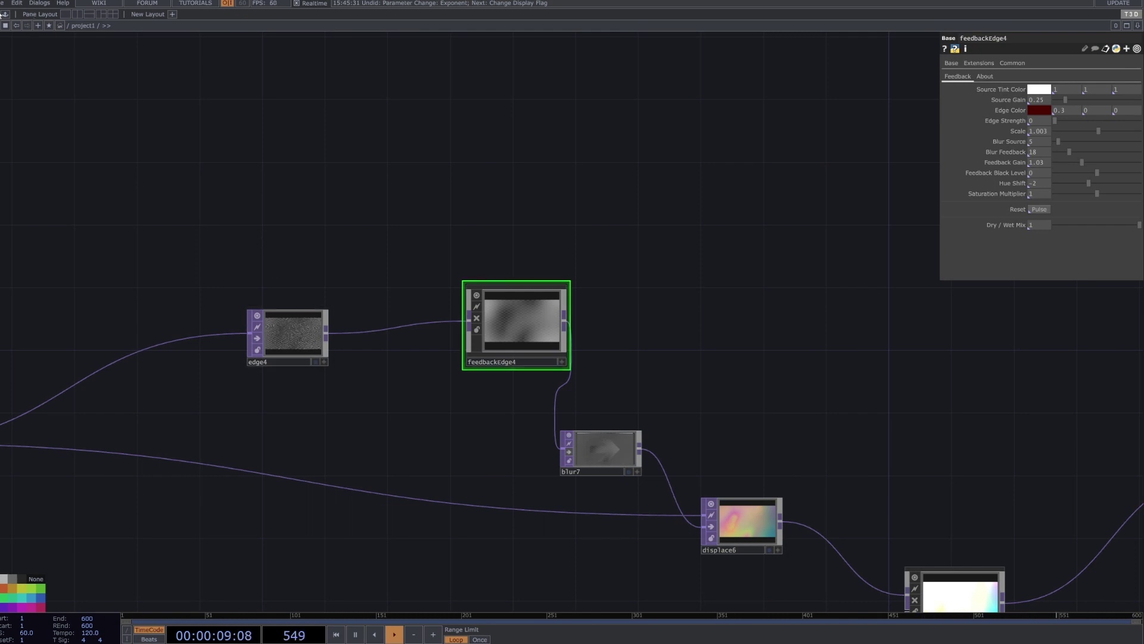
# - Open the Palette and locate the feedbackEdge component among the ImageFilters
pyautogui.click(4, 14)
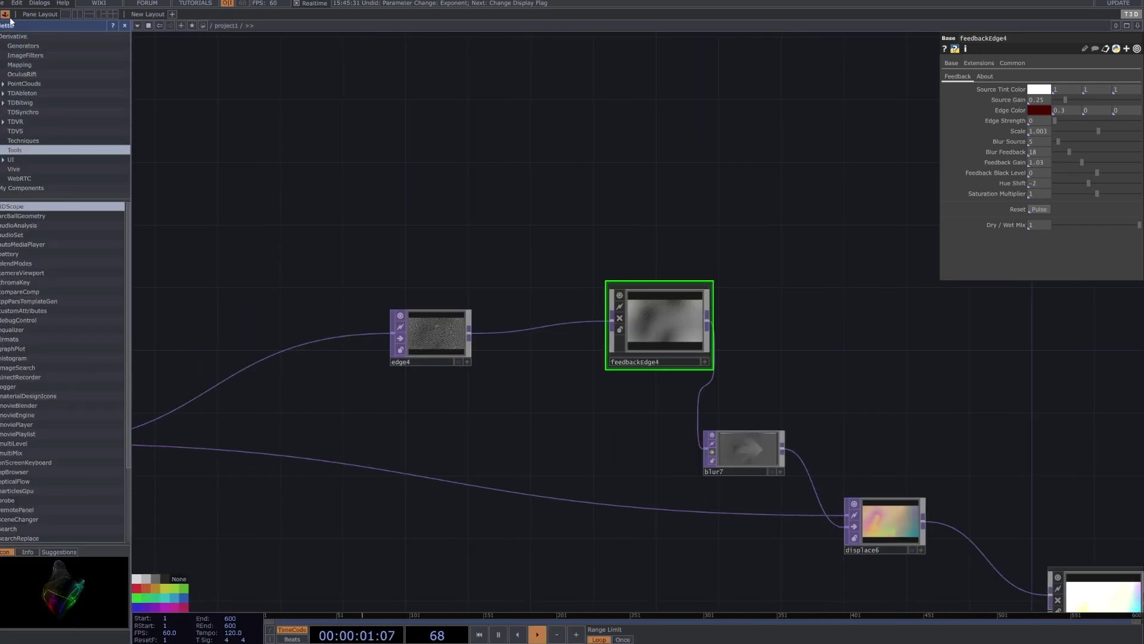
pyautogui.click(25, 55)
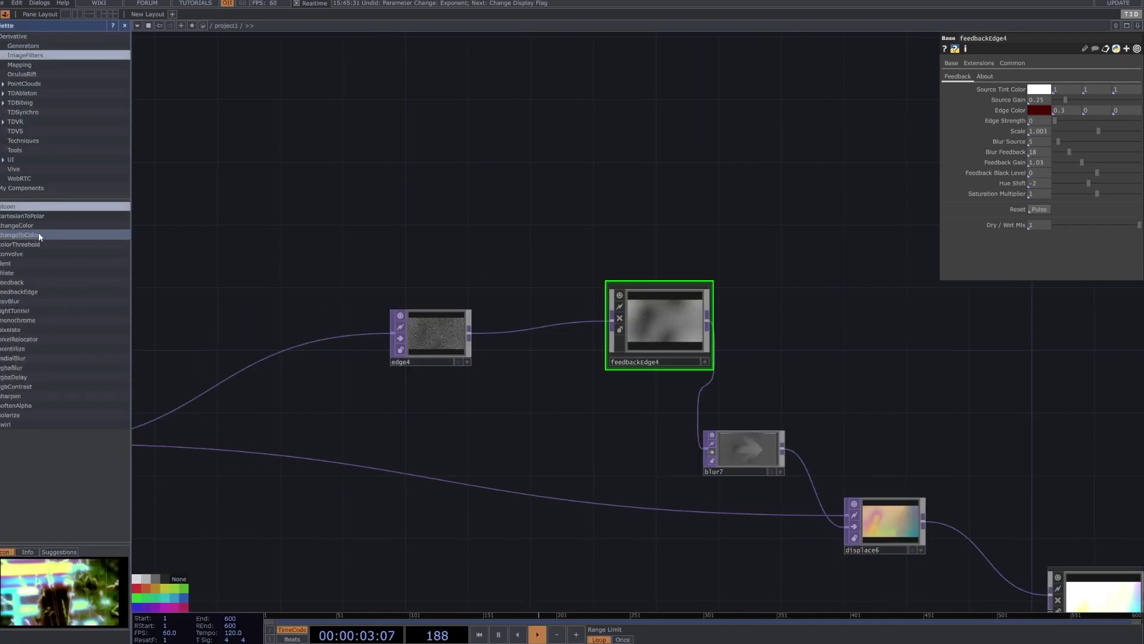
pyautogui.click(32, 283)
pyautogui.click(32, 291)
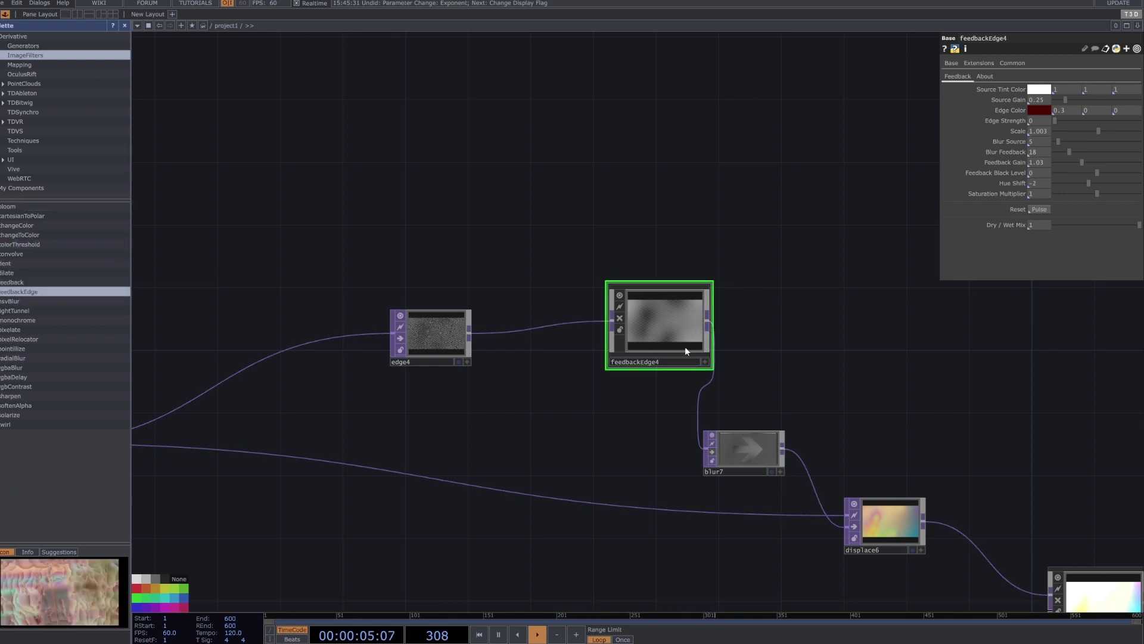
# - Show blur7 in the background, move feedbackEdge4 lower and closer to edge4, and select blur7
pyautogui.click(772, 471)
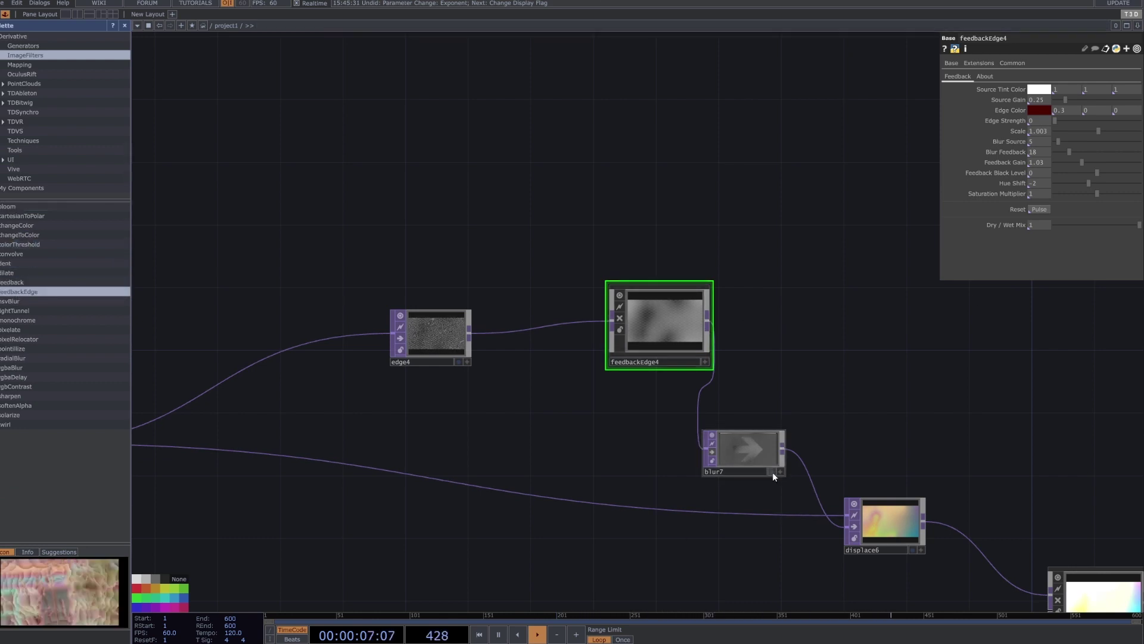
pyautogui.moveTo(674, 327); pyautogui.dragTo(626, 357)
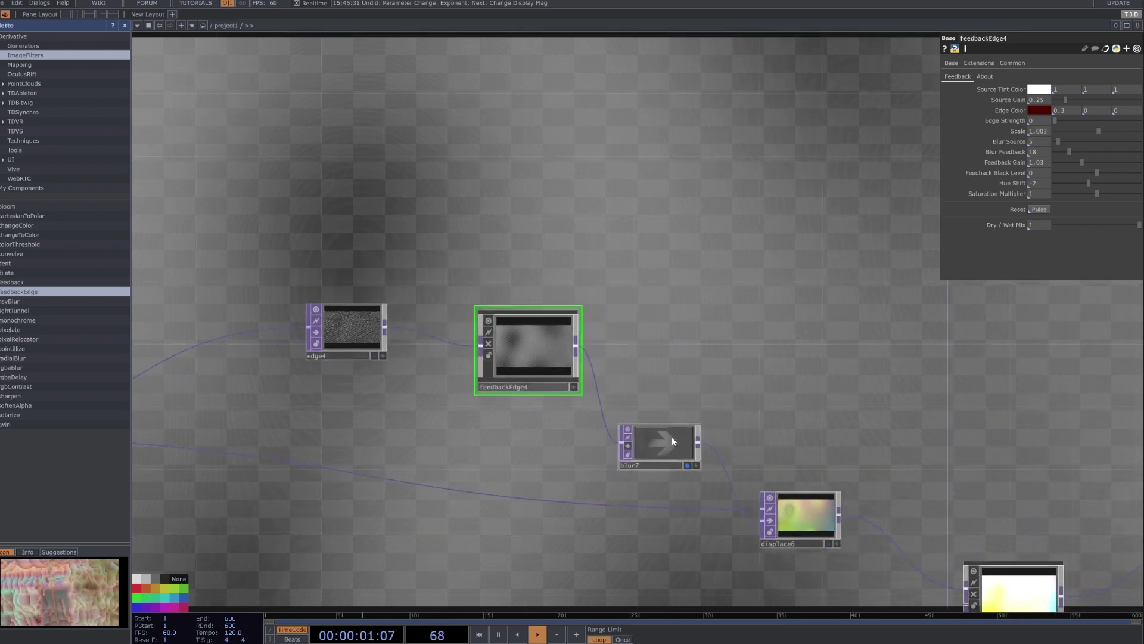
pyautogui.click(690, 449)
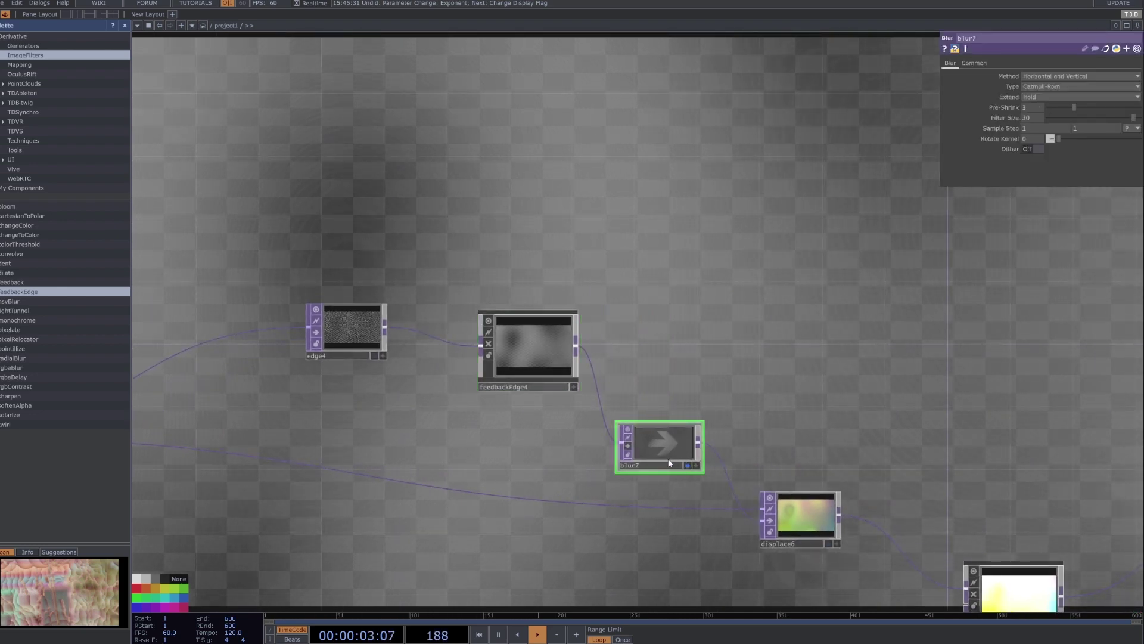
# - Compare blur7's output with bypass off and on, leave it bypassed and turn off its background display
pyautogui.click(631, 446)
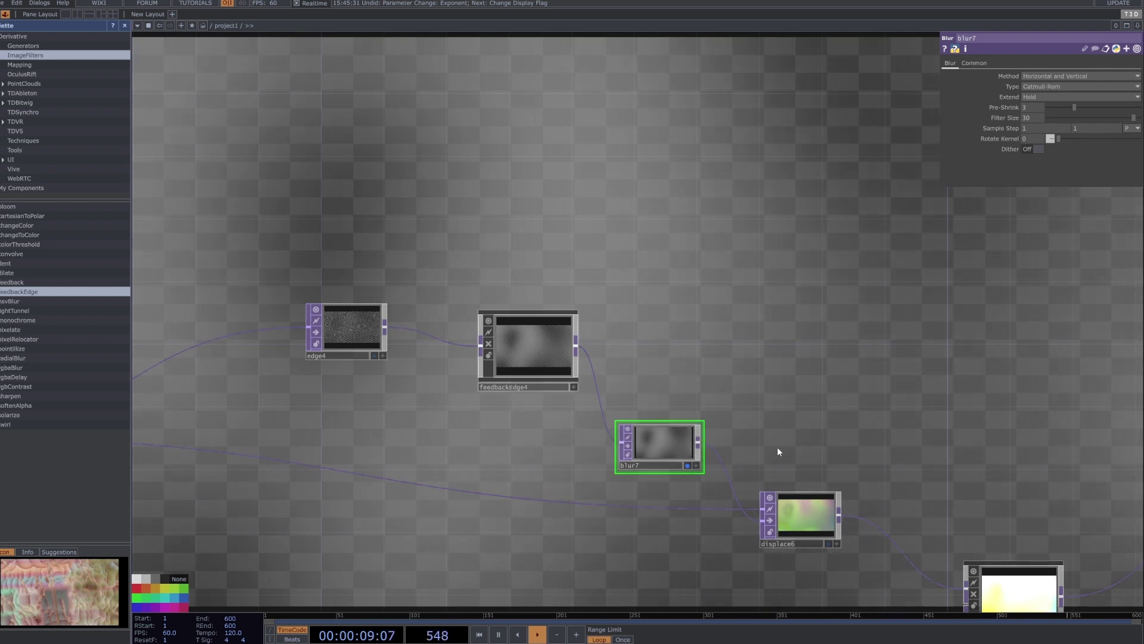
pyautogui.click(628, 446)
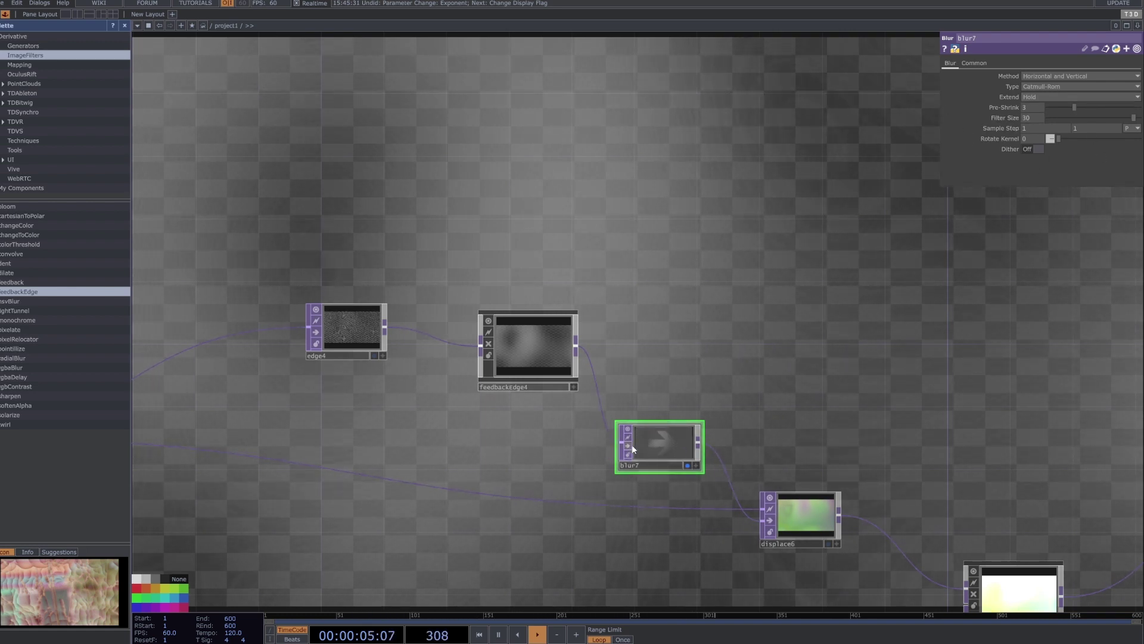
pyautogui.moveTo(766, 376); pyautogui.dragTo(672, 338)
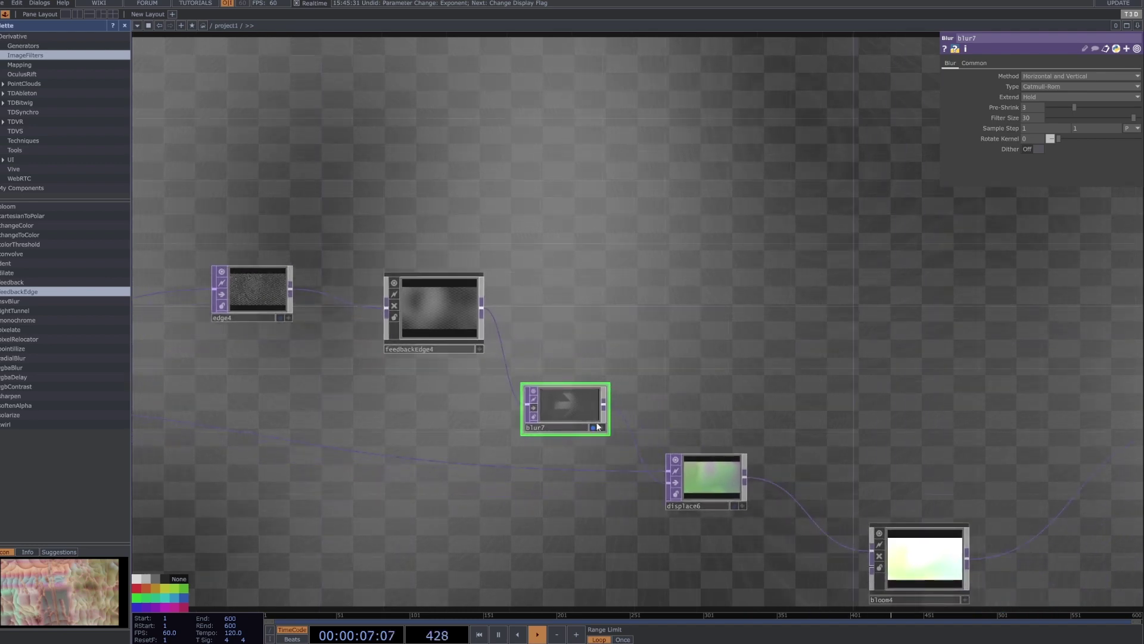
pyautogui.click(594, 428)
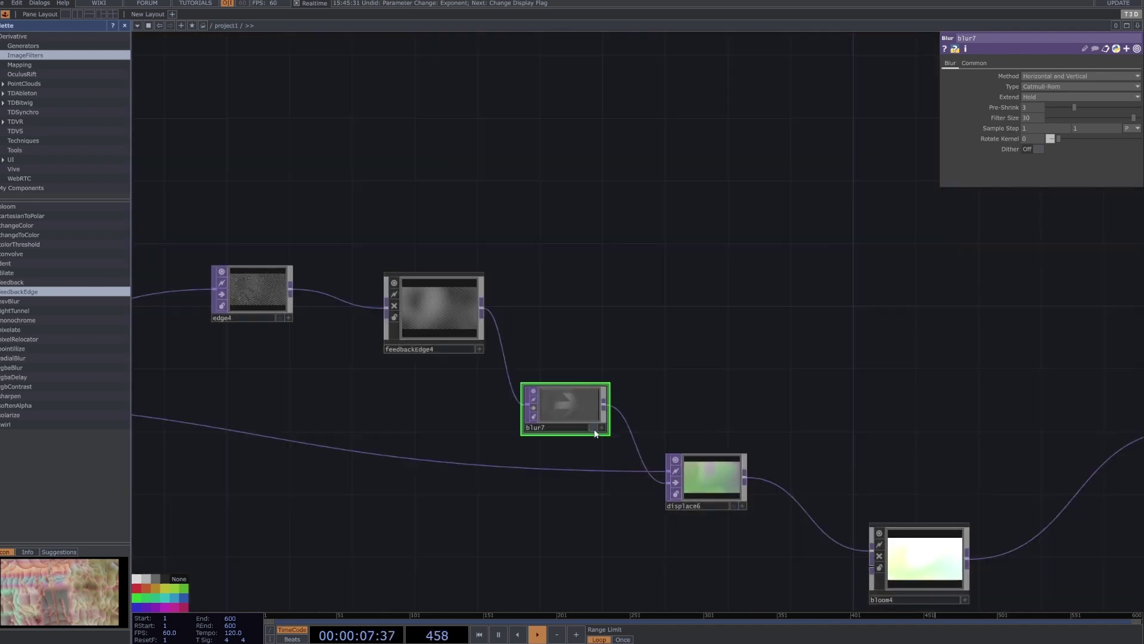
# - Move edge4, feedbackEdge4 and blur7 together below the wire running from noise10 to displace6
pyautogui.click(692, 487)
pyautogui.moveTo(524, 298); pyautogui.dragTo(620, 325, button='middle')
pyautogui.moveTo(364, 233); pyautogui.dragTo(545, 352, button='right')
pyautogui.moveTo(544, 355); pyautogui.dragTo(528, 467)
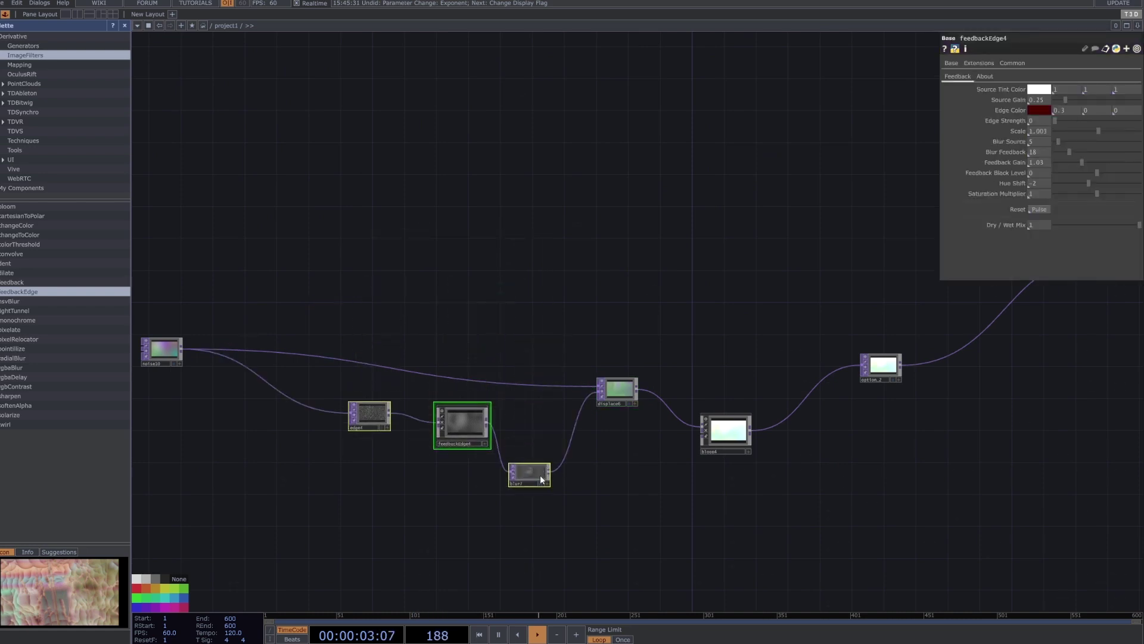
# - Check displace6's inputs and move noise10 closer to edge4, above and to its left
pyautogui.scroll(5, 616, 396)
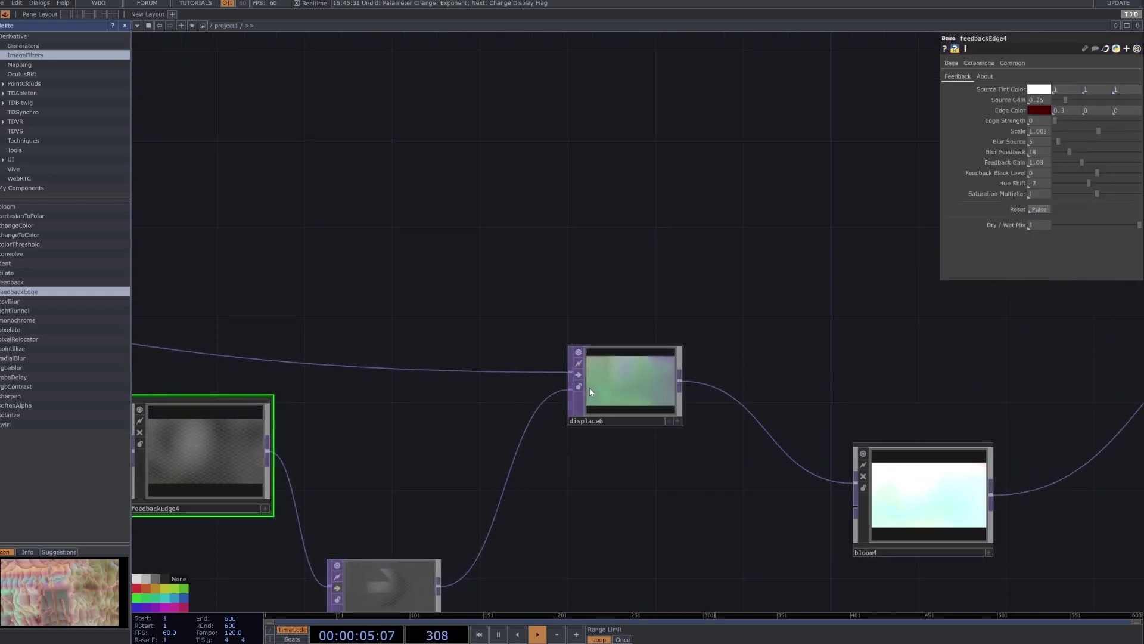
pyautogui.click(590, 391)
pyautogui.scroll(-3, 279, 392)
pyautogui.moveTo(194, 318); pyautogui.dragTo(584, 323)
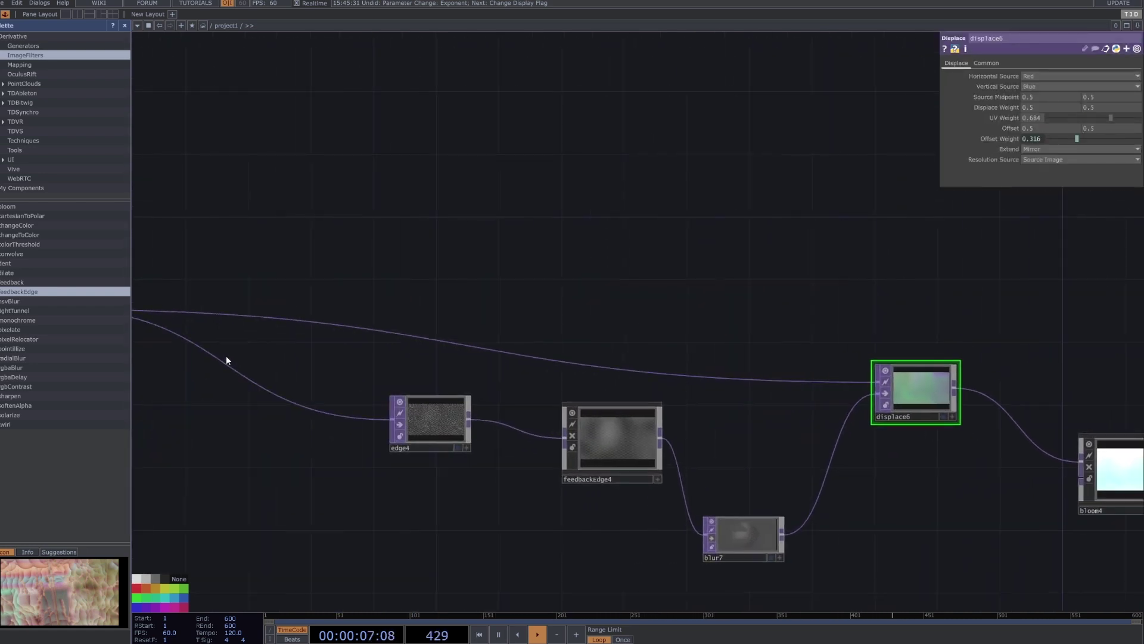
pyautogui.moveTo(226, 361); pyautogui.dragTo(501, 366)
pyautogui.moveTo(294, 327); pyautogui.dragTo(577, 265)
pyautogui.moveTo(706, 270); pyautogui.dragTo(646, 281)
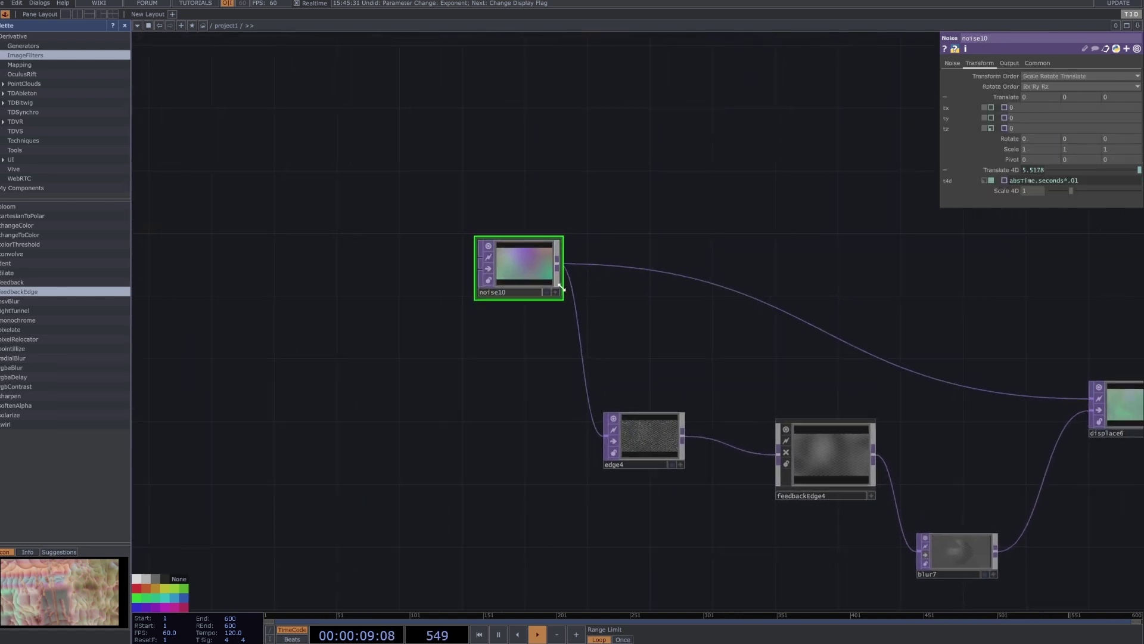
# - Select displace6 and show it in the background
pyautogui.moveTo(930, 328); pyautogui.dragTo(388, 328)
pyautogui.click(597, 417)
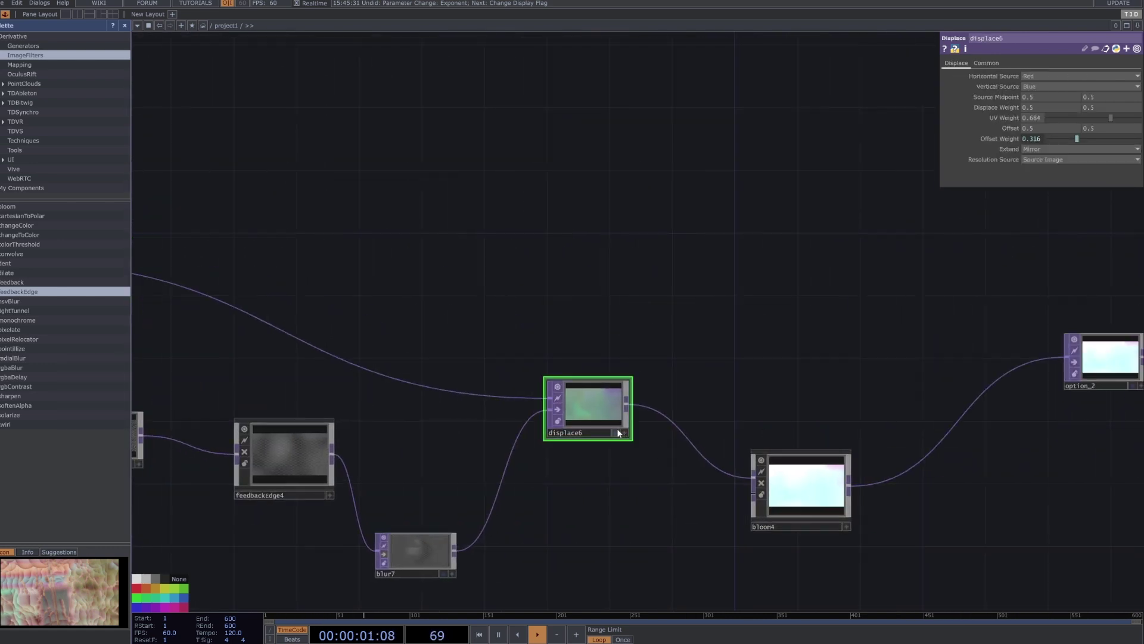
pyautogui.click(619, 434)
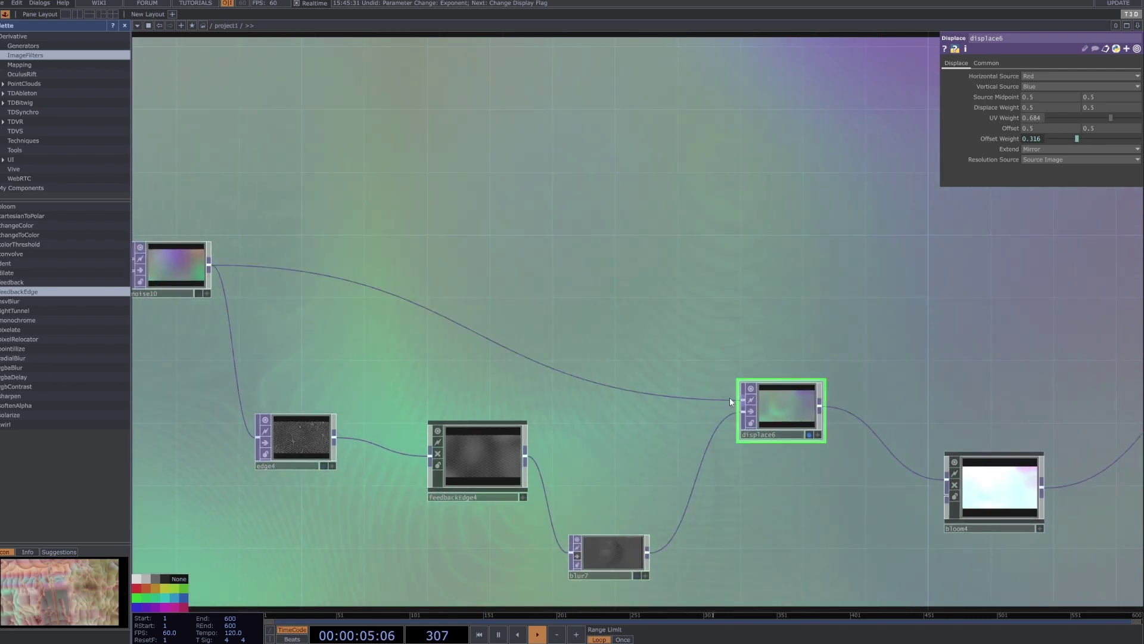
# - Add a Movie File In TOP above the network and connect it to displace6's first input in place of noise10
pyautogui.rightClick(575, 331)
pyautogui.click(613, 180)
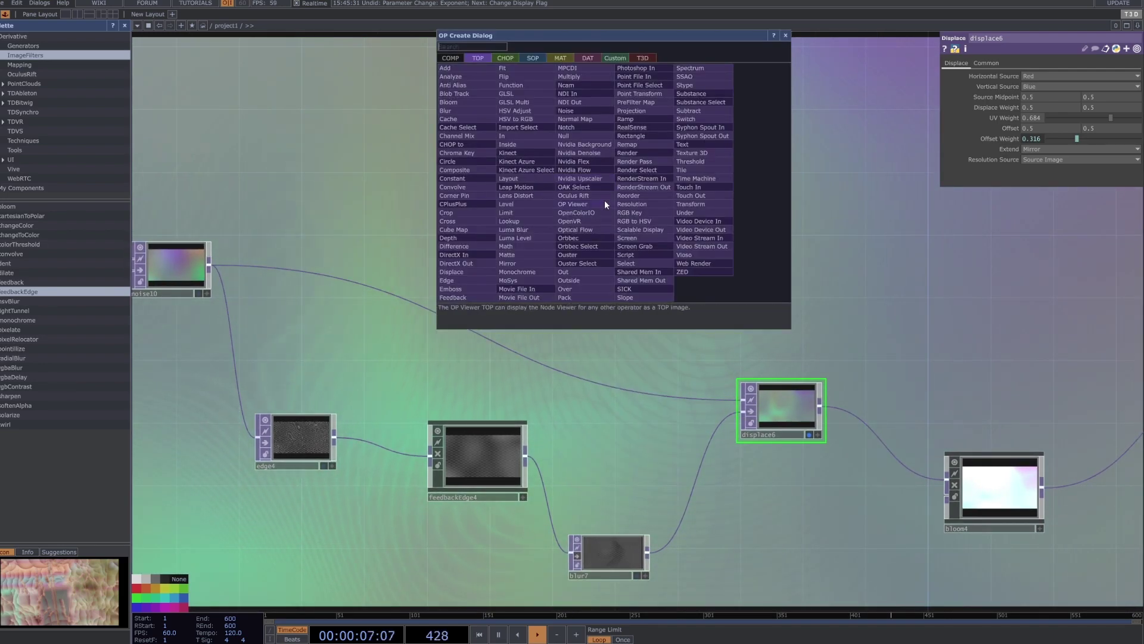
pyautogui.write('mo')
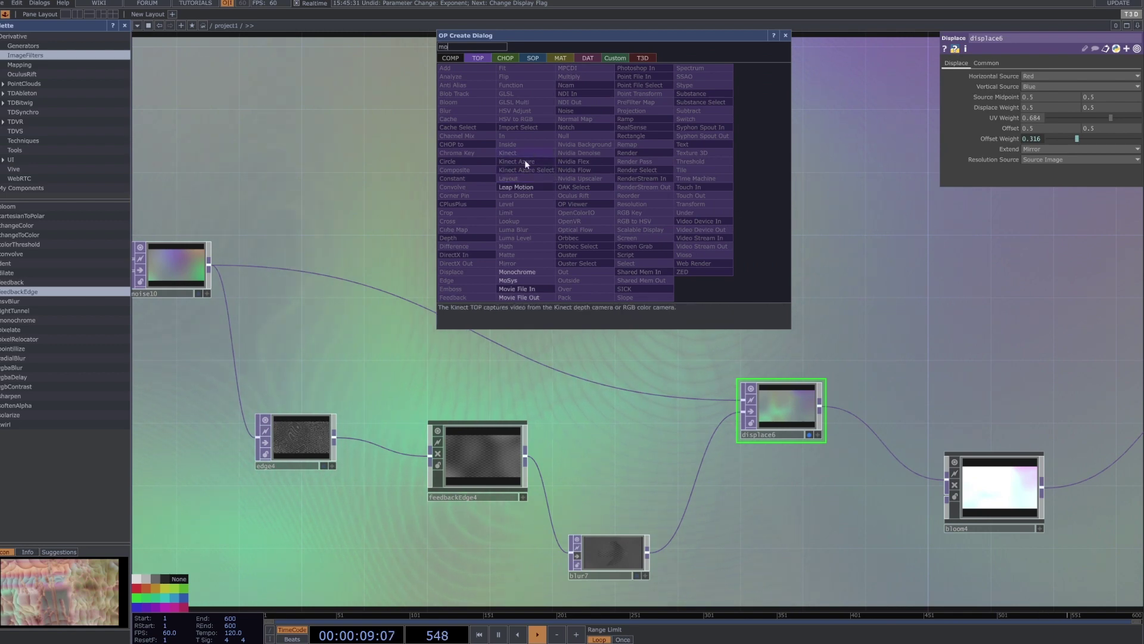
pyautogui.click(518, 288)
pyautogui.click(560, 256)
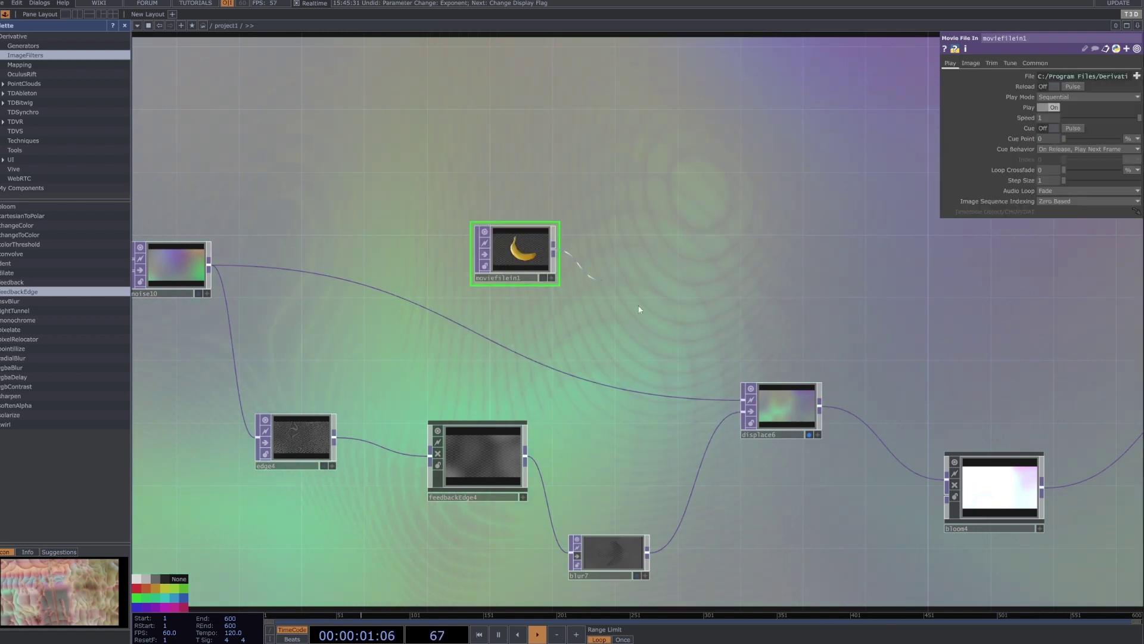
pyautogui.click(741, 399)
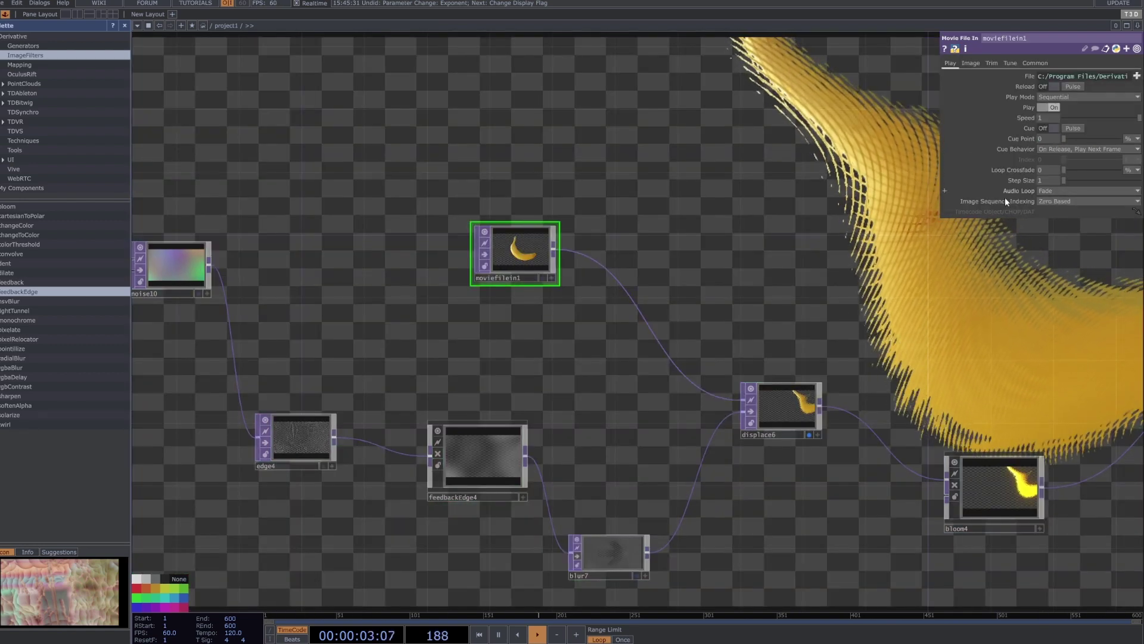
# - Load the sample image Mettler.3.jpg into moviefilein1
pyautogui.click(1136, 76)
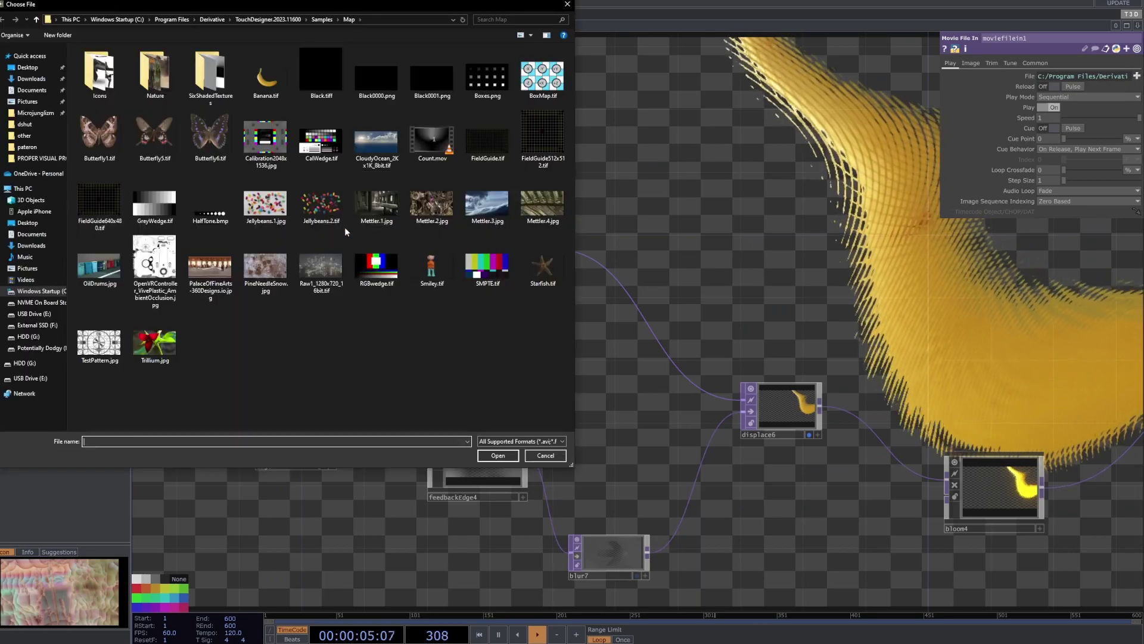
pyautogui.click(487, 203)
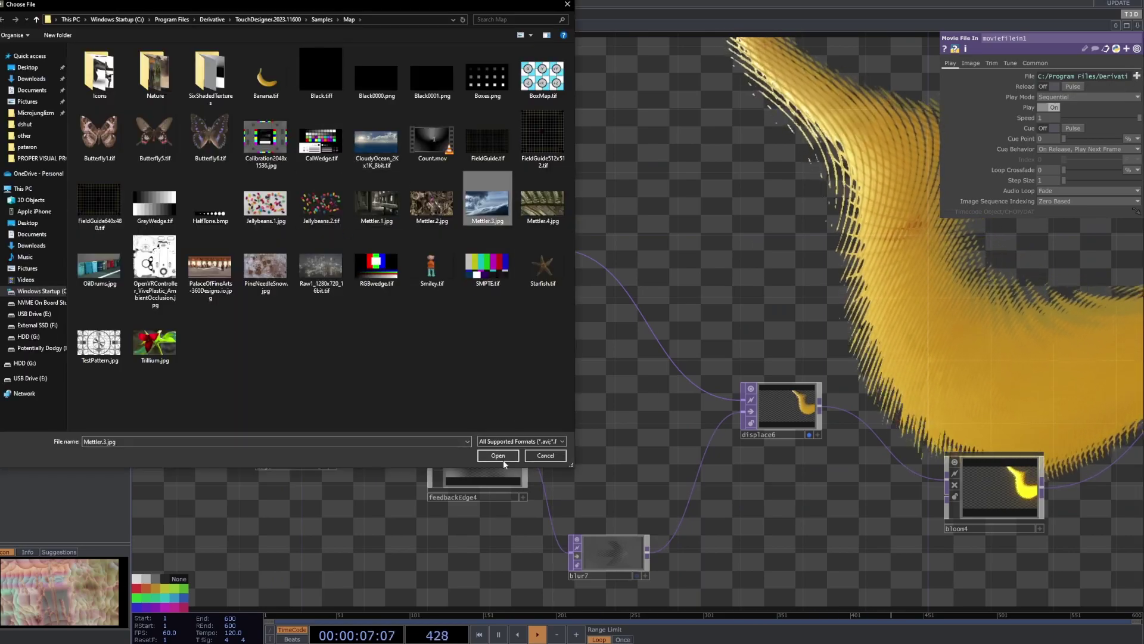
pyautogui.click(499, 456)
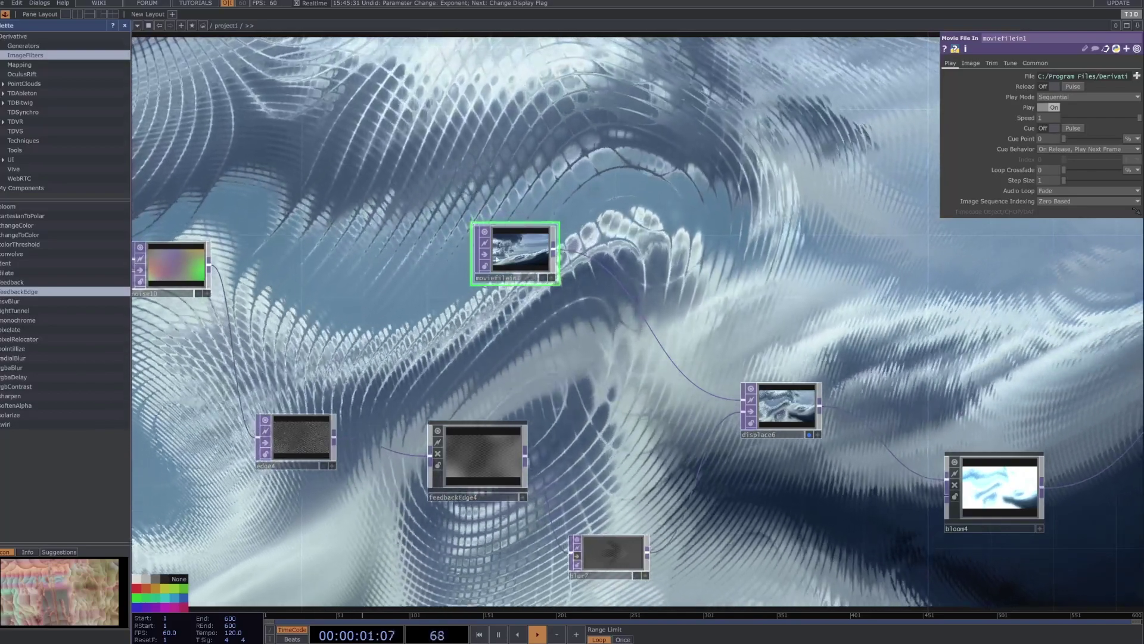
# - Reconnect noise10 to displace6's first input and delete moviefilein1
pyautogui.moveTo(209, 262); pyautogui.dragTo(646, 368)
pyautogui.press('Delete')
# - Set displace6's Displace Weight to 0.56 on both axes and its UV Weight to 0
pyautogui.click(645, 370)
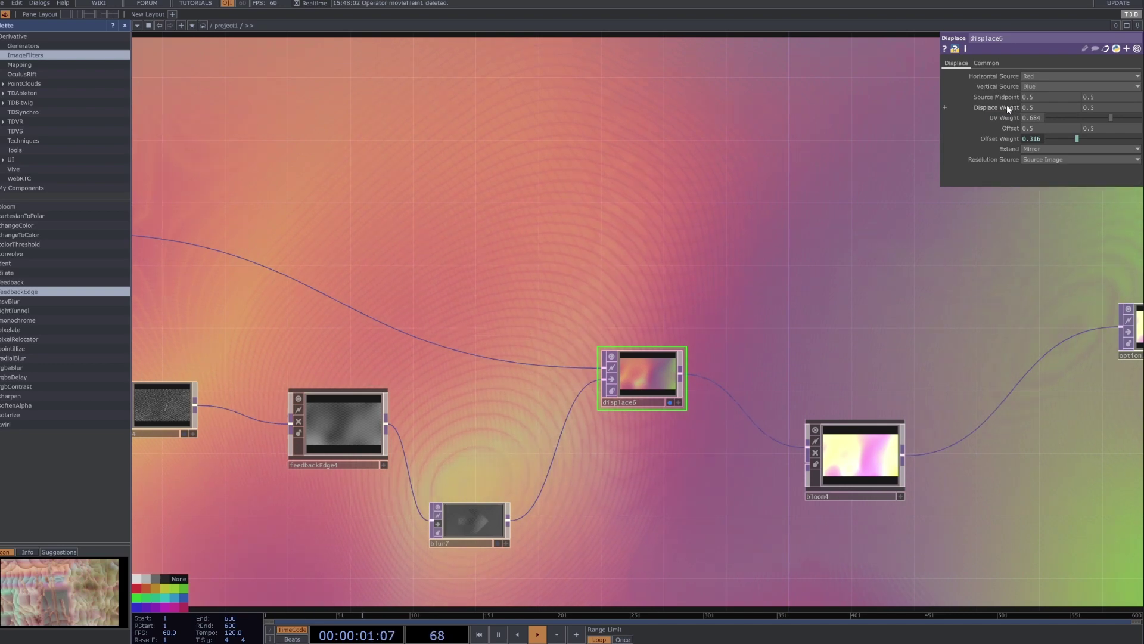
pyautogui.moveTo(1004, 106); pyautogui.dragTo(1002, 90, button='middle')
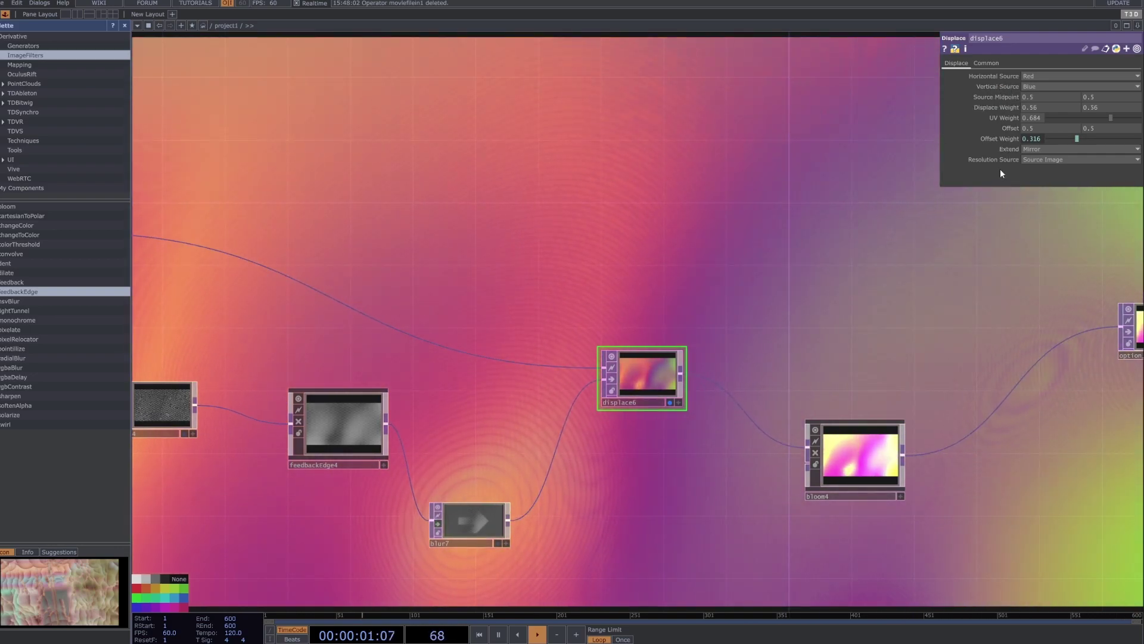
pyautogui.moveTo(1110, 118); pyautogui.dragTo(1106, 120)
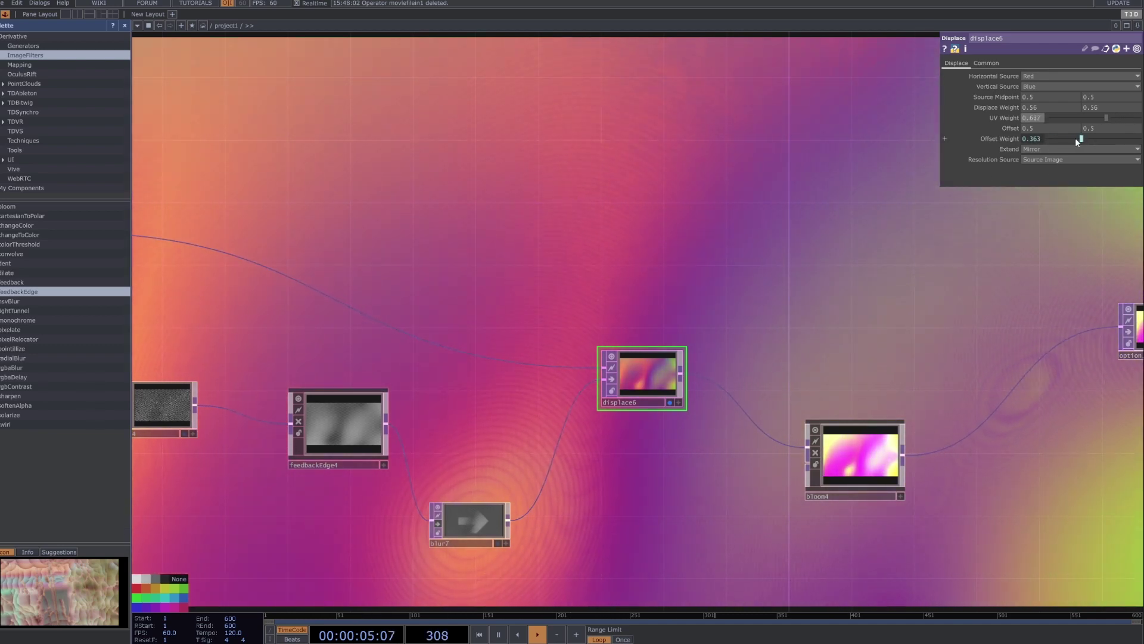
pyautogui.moveTo(1096, 119); pyautogui.dragTo(1038, 119)
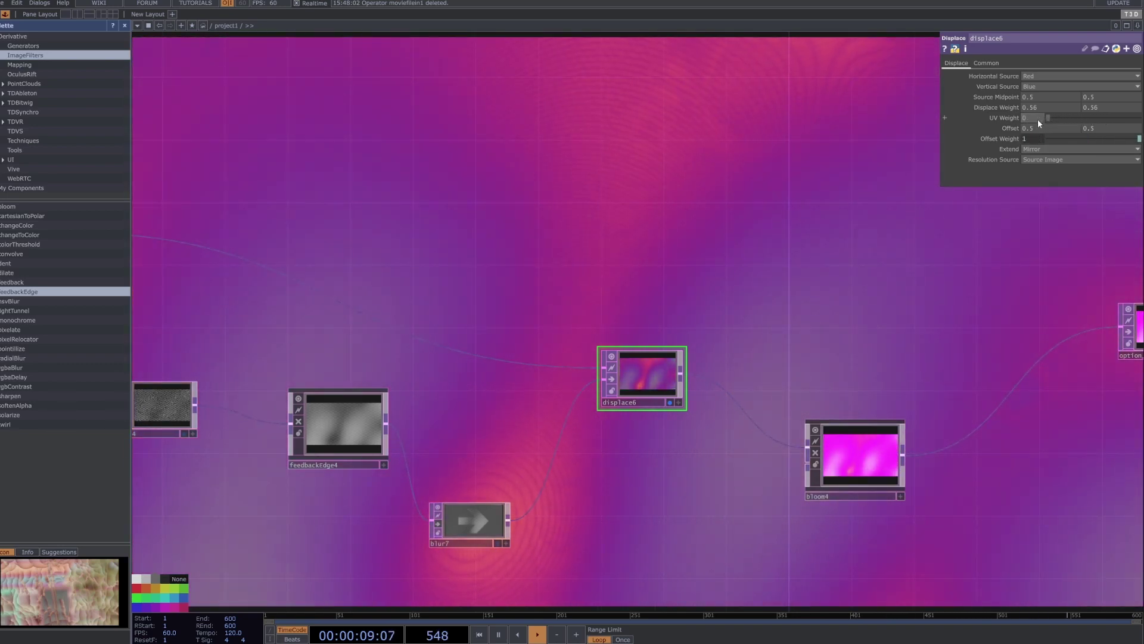
# - Examine noise10 and its Transform settings, including the Translate 4D expression
pyautogui.moveTo(271, 363); pyautogui.dragTo(562, 317)
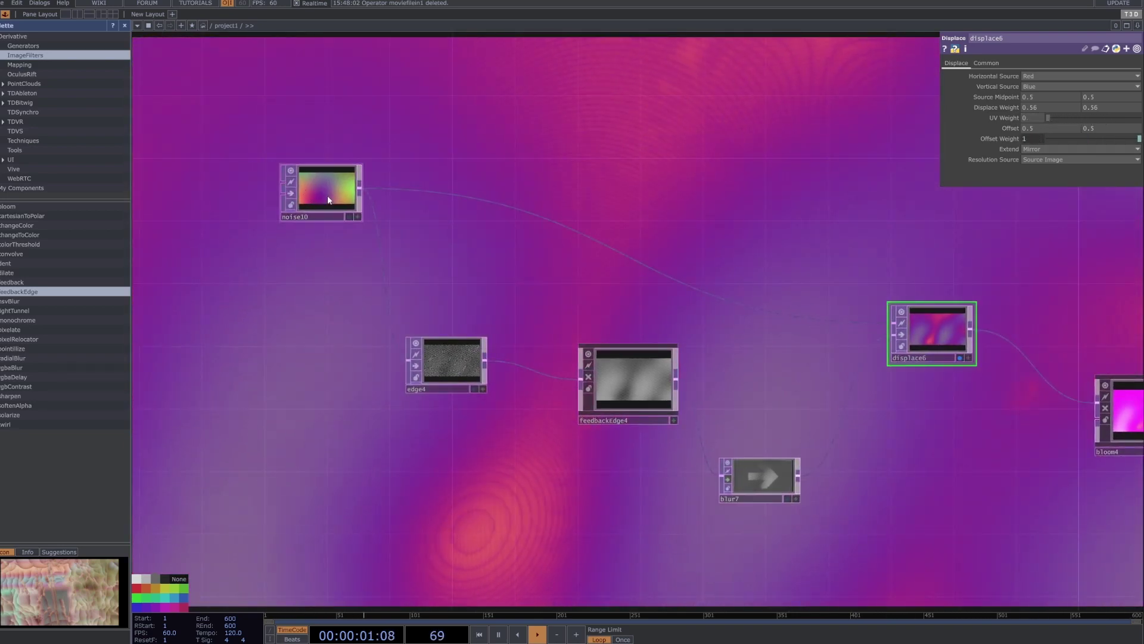
pyautogui.scroll(6, 310, 192)
pyautogui.scroll(3, 296, 195)
pyautogui.scroll(-5, 735, 457)
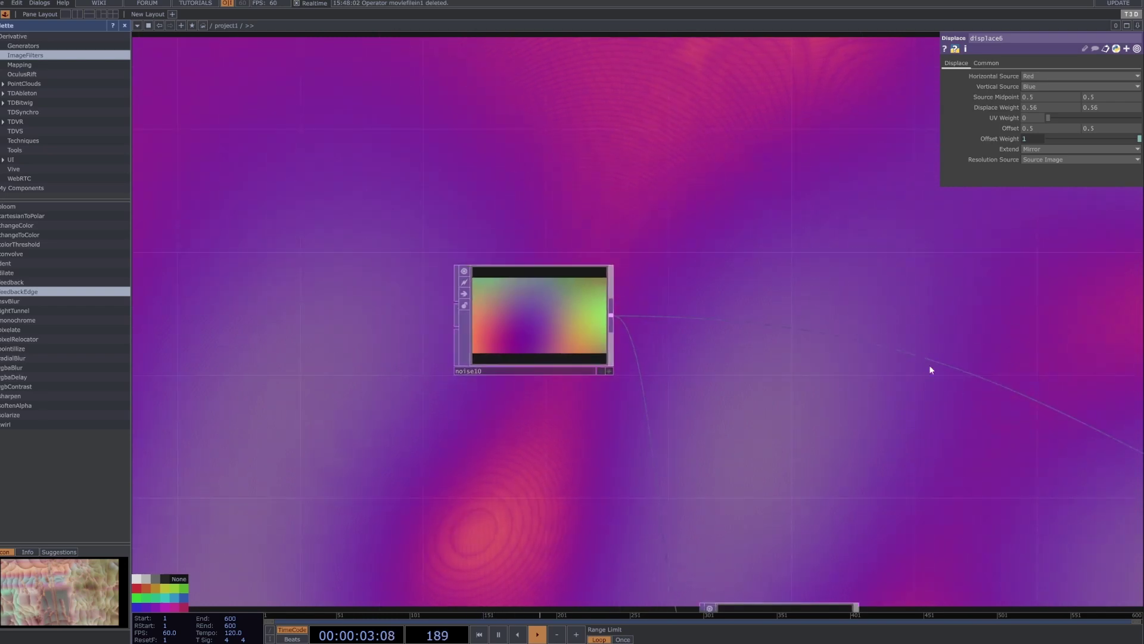
pyautogui.click(517, 352)
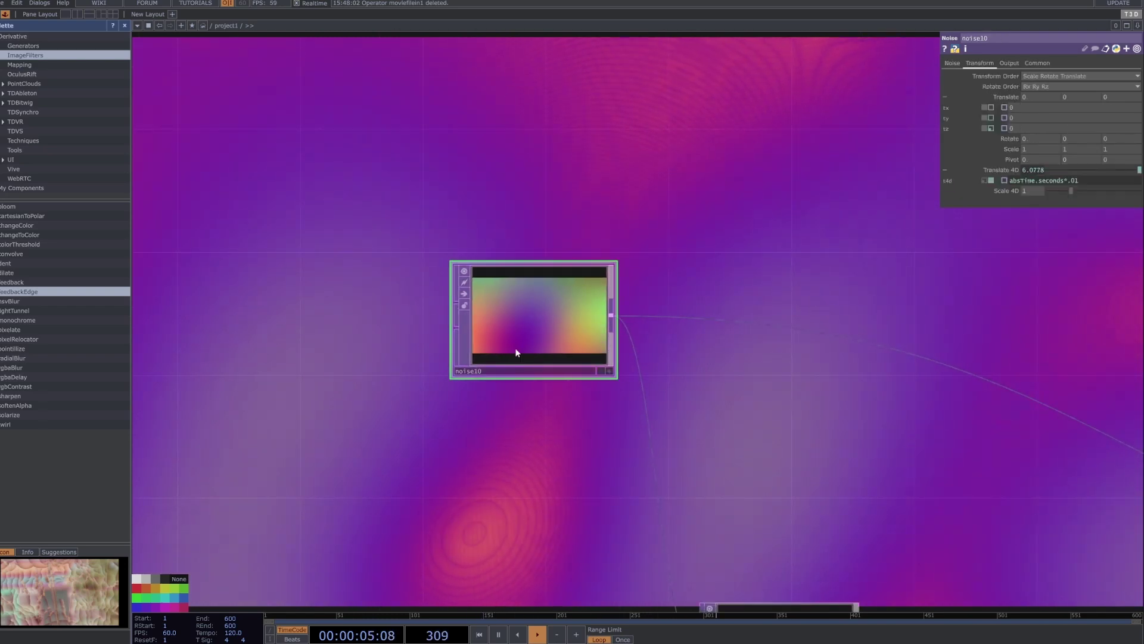
pyautogui.scroll(-2, 514, 317)
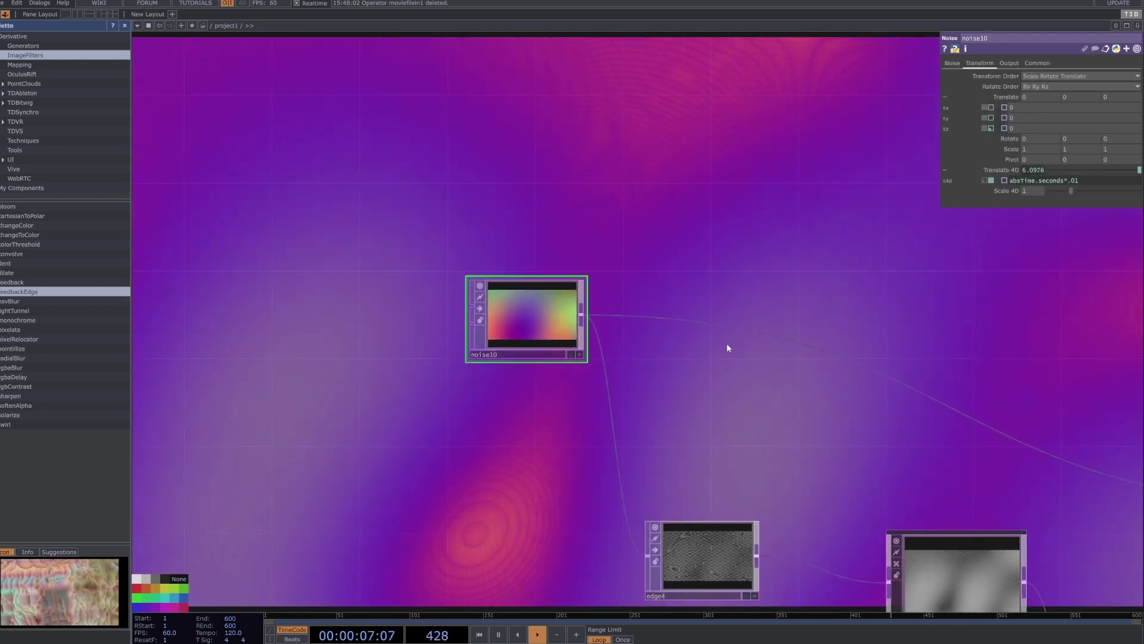
# - Change displace6's Extend mode to Hold
pyautogui.moveTo(727, 345); pyautogui.dragTo(617, 349)
pyautogui.moveTo(775, 403); pyautogui.dragTo(260, 290)
pyautogui.scroll(-2, 261, 291)
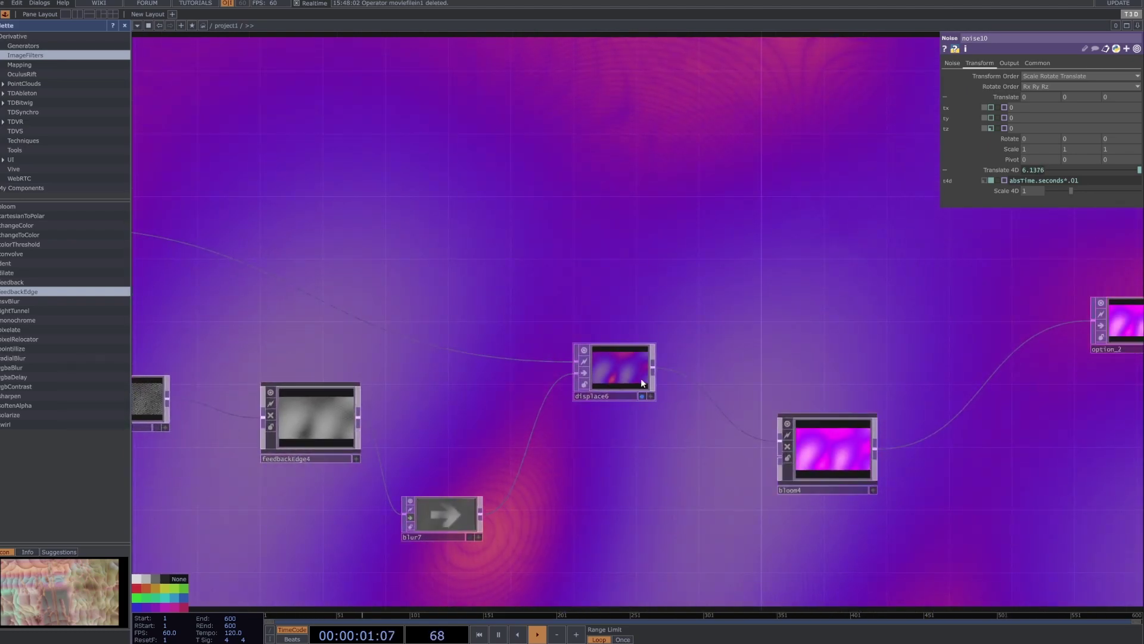
pyautogui.click(620, 370)
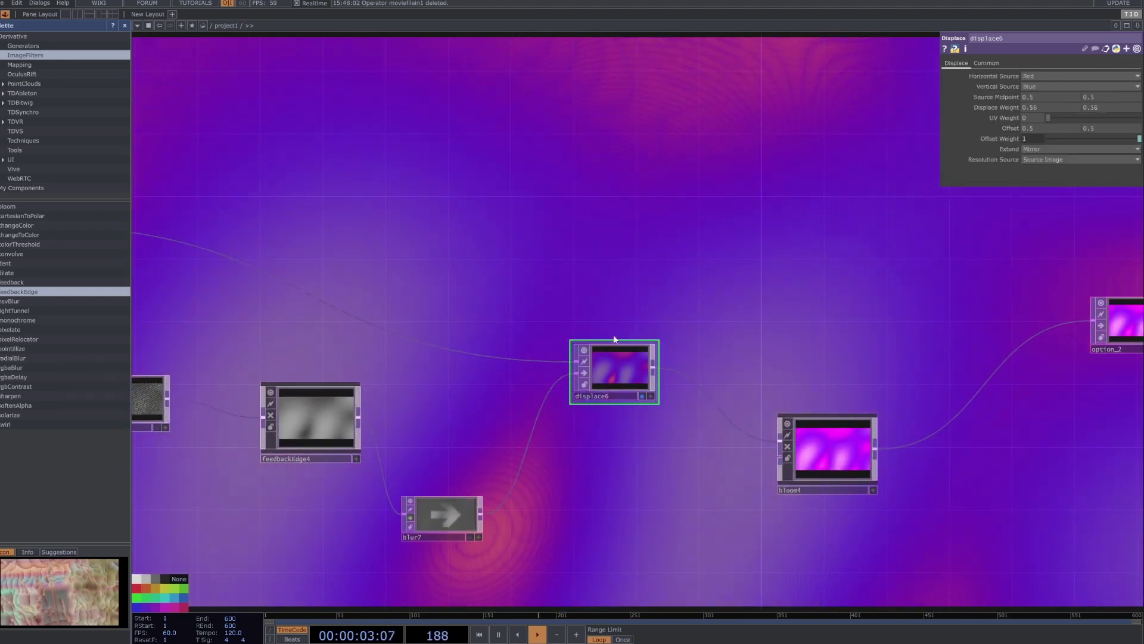
pyautogui.click(1041, 145)
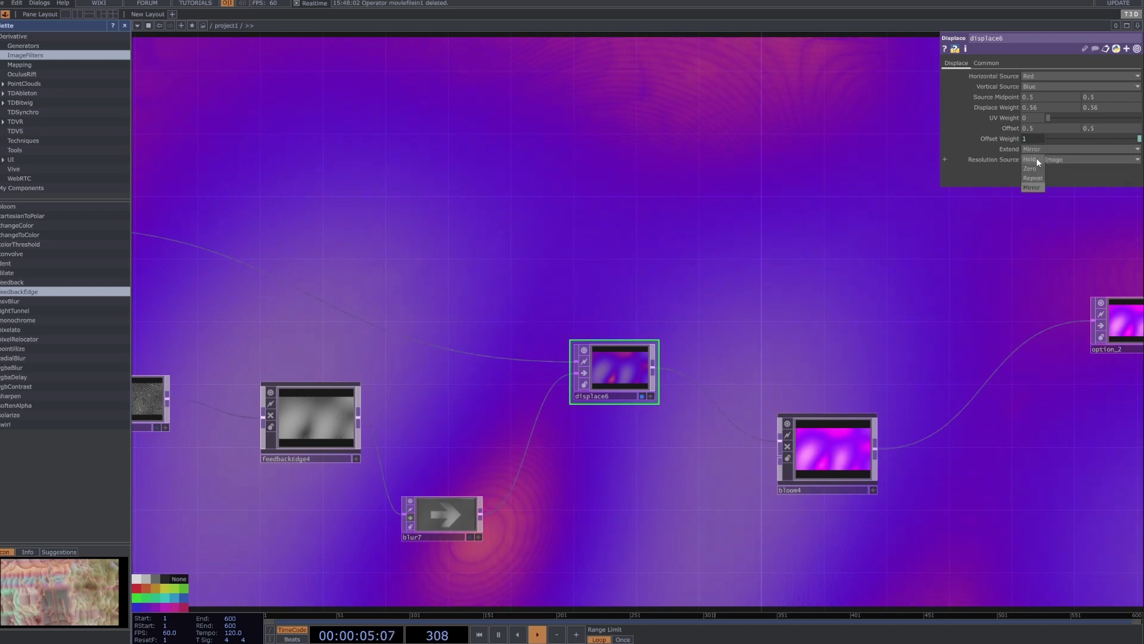
pyautogui.click(1035, 157)
pyautogui.click(1036, 153)
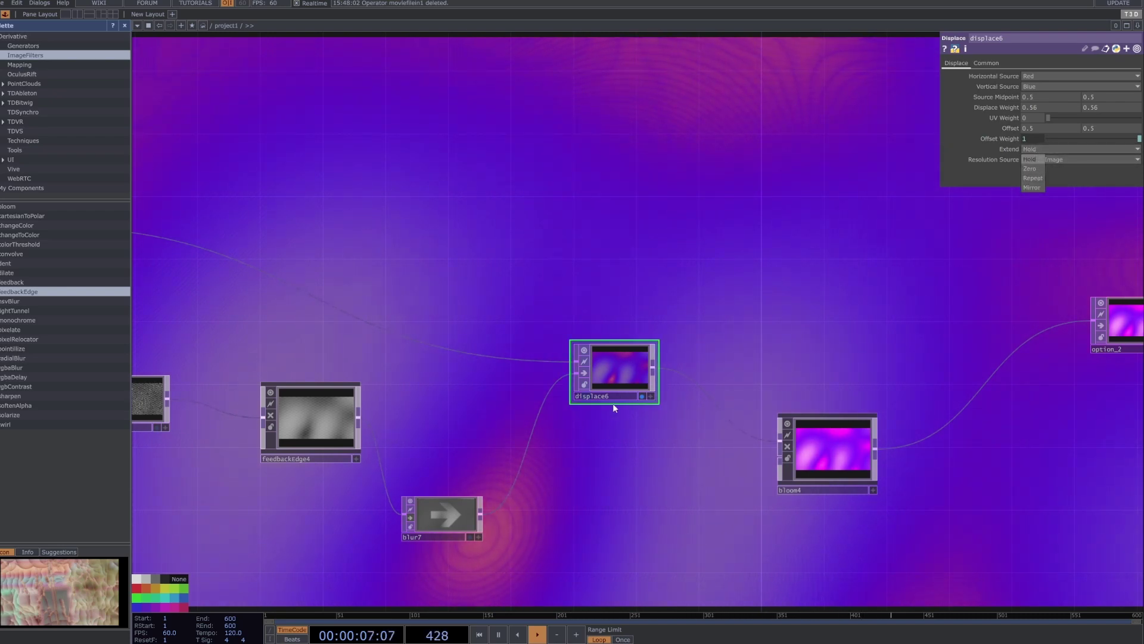
pyautogui.click(663, 399)
# - Set displace6's Extend mode back to Mirror
pyautogui.moveTo(475, 287); pyautogui.dragTo(631, 295)
pyautogui.scroll(-5, 169, 320)
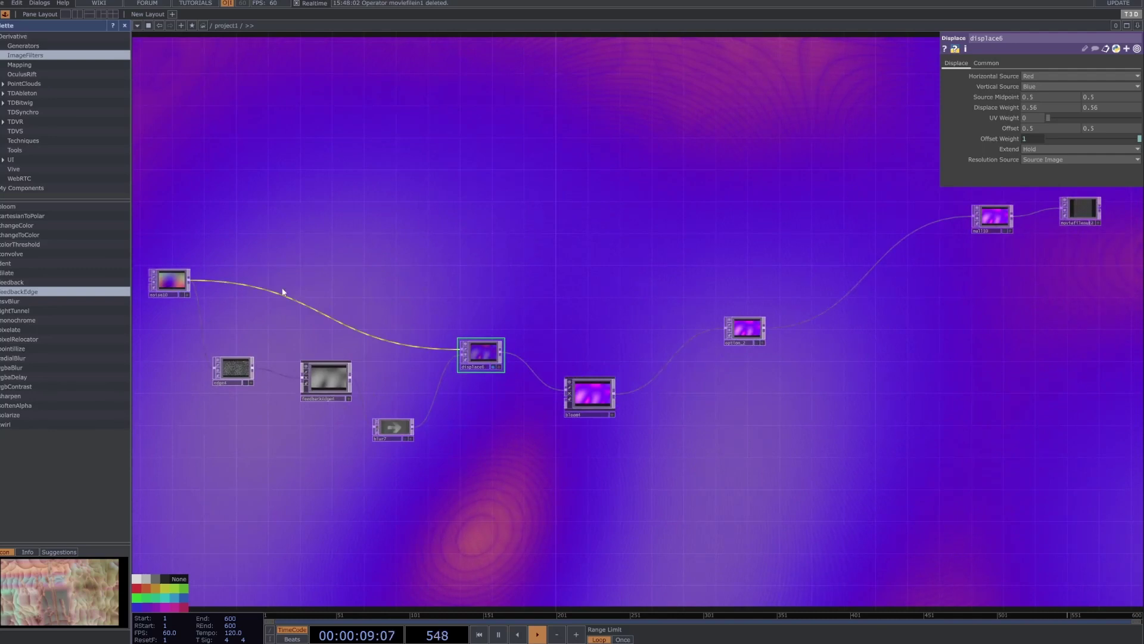
pyautogui.scroll(5, 531, 373)
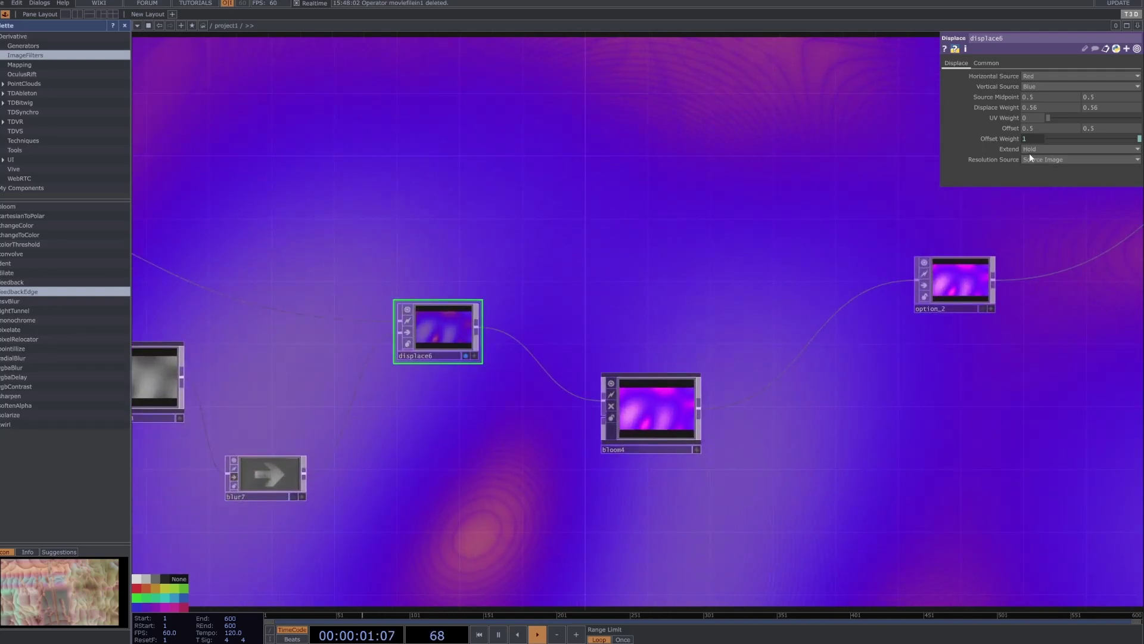
pyautogui.click(1042, 149)
pyautogui.click(1034, 186)
# - Examine bloom4's settings and Pixel Format, and preview the Bloom component in the ImageFilters palette
pyautogui.moveTo(333, 285); pyautogui.dragTo(491, 279)
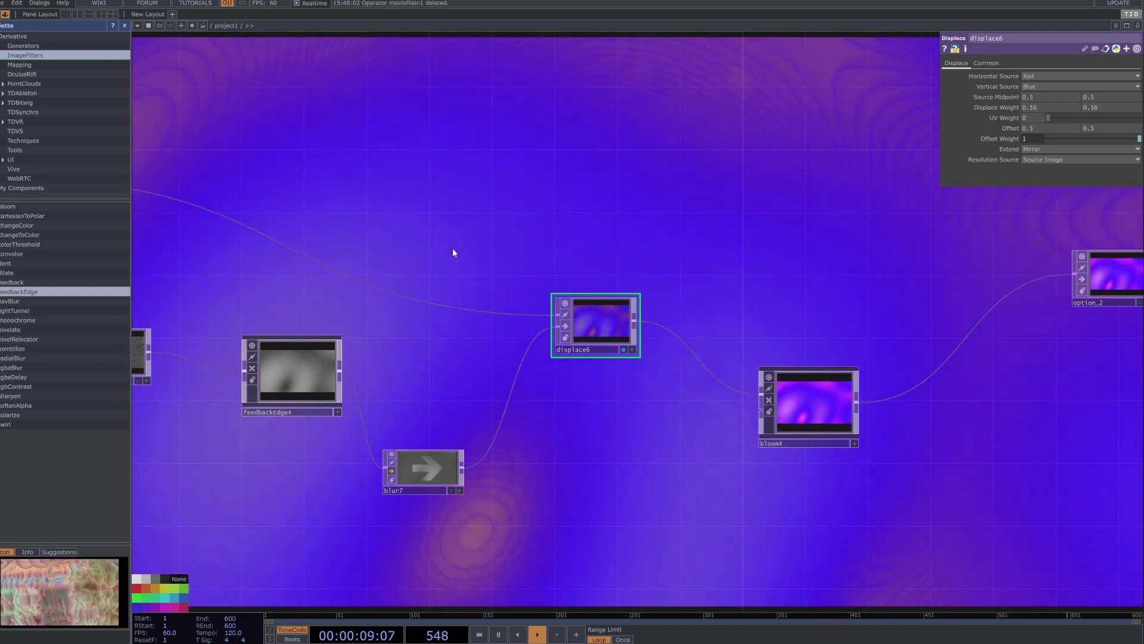
pyautogui.moveTo(842, 302); pyautogui.dragTo(819, 291)
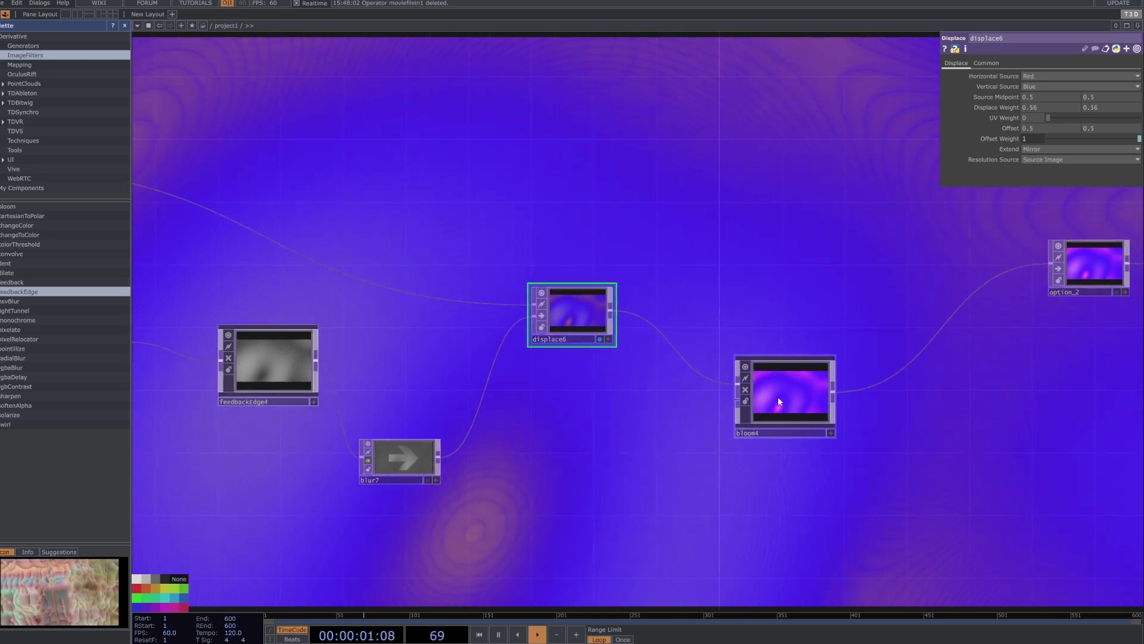
pyautogui.click(777, 395)
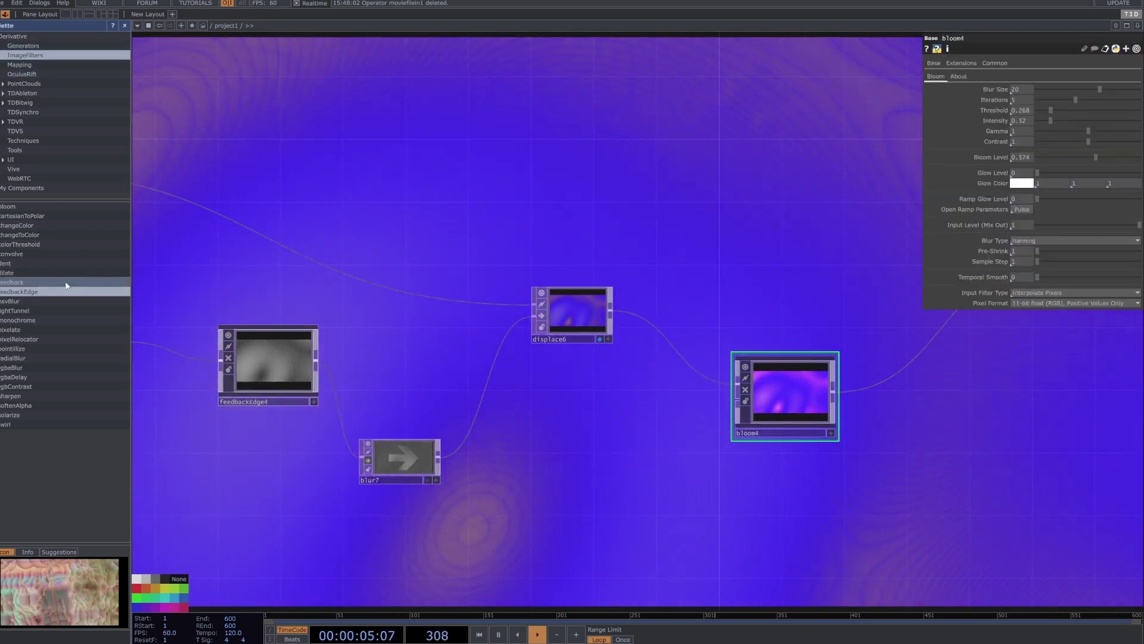
pyautogui.click(24, 205)
pyautogui.moveTo(795, 256); pyautogui.dragTo(771, 254)
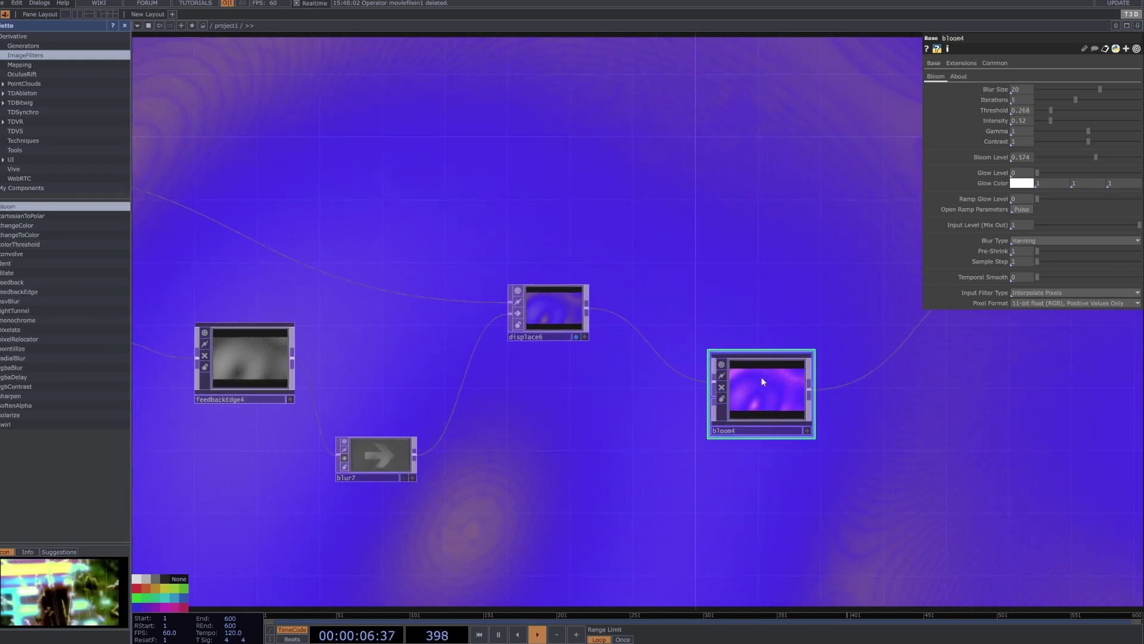
pyautogui.click(1038, 302)
pyautogui.click(1016, 322)
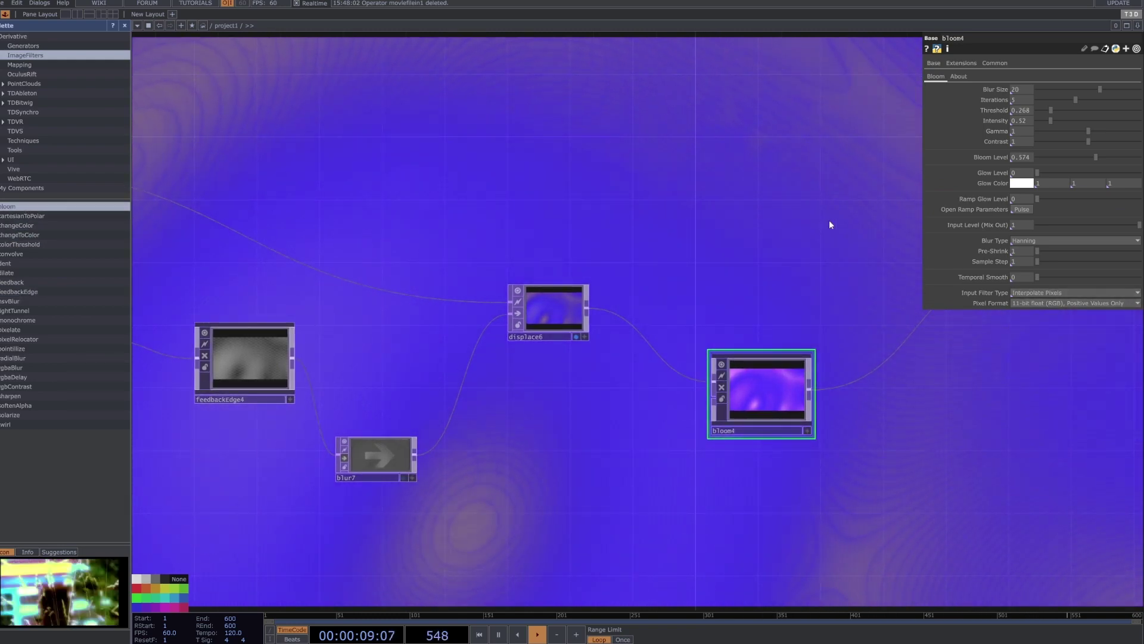
# - Show option_2 in the background and set bloom4's Threshold to 0.361, Glow Level to 0.222 and Bloom Level to 0.148
pyautogui.moveTo(802, 298); pyautogui.dragTo(493, 338)
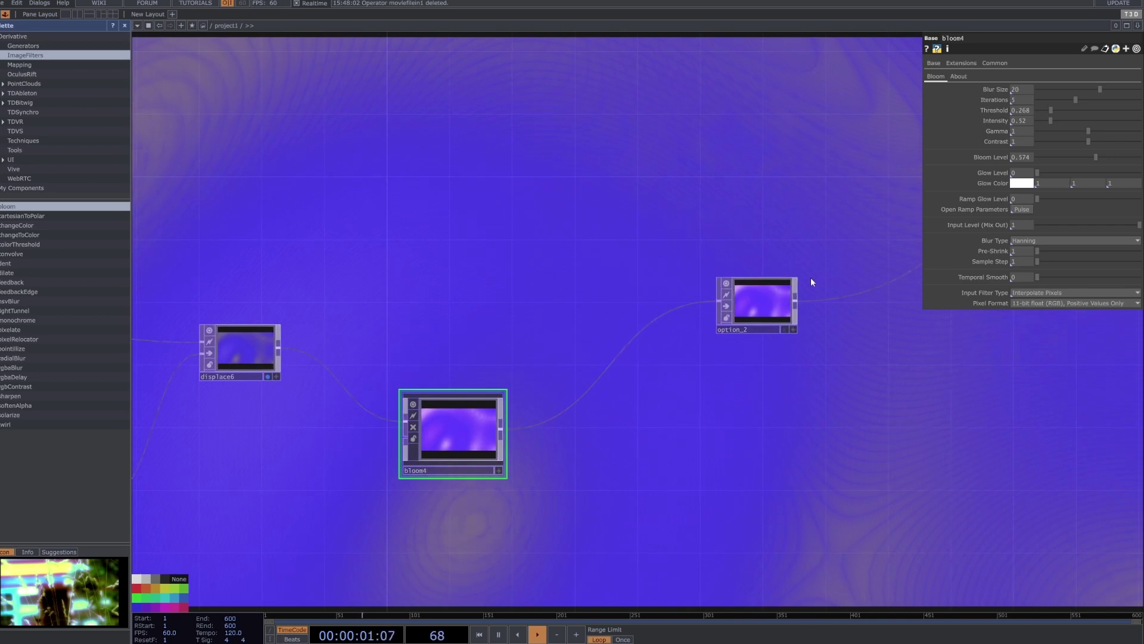
pyautogui.click(785, 329)
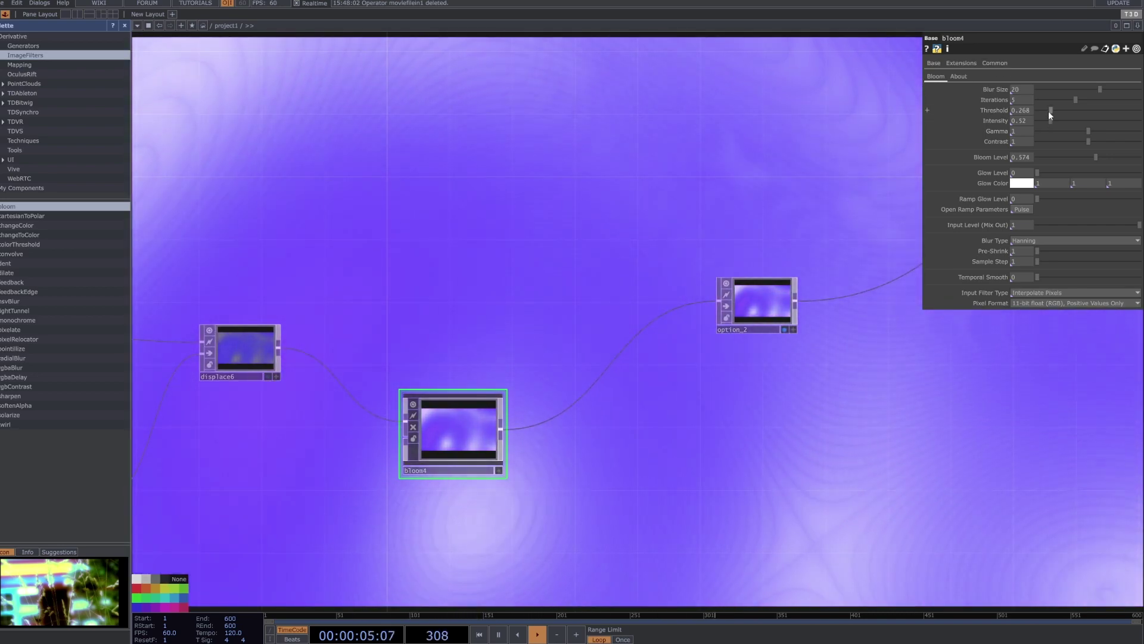
pyautogui.moveTo(1049, 108); pyautogui.dragTo(1056, 109)
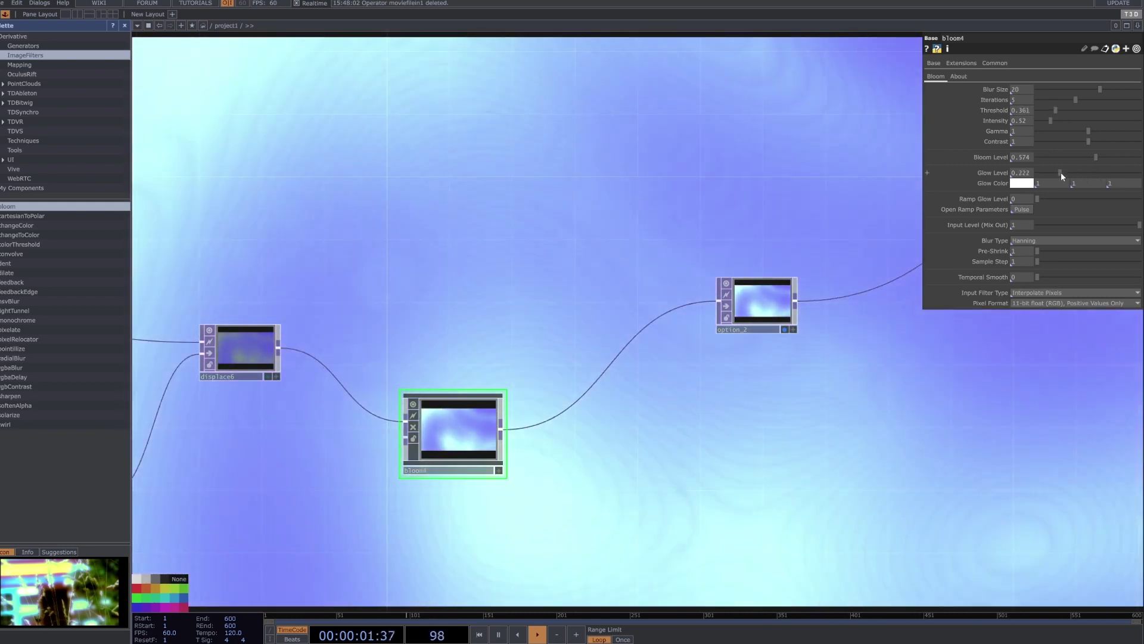
pyautogui.click(1061, 172)
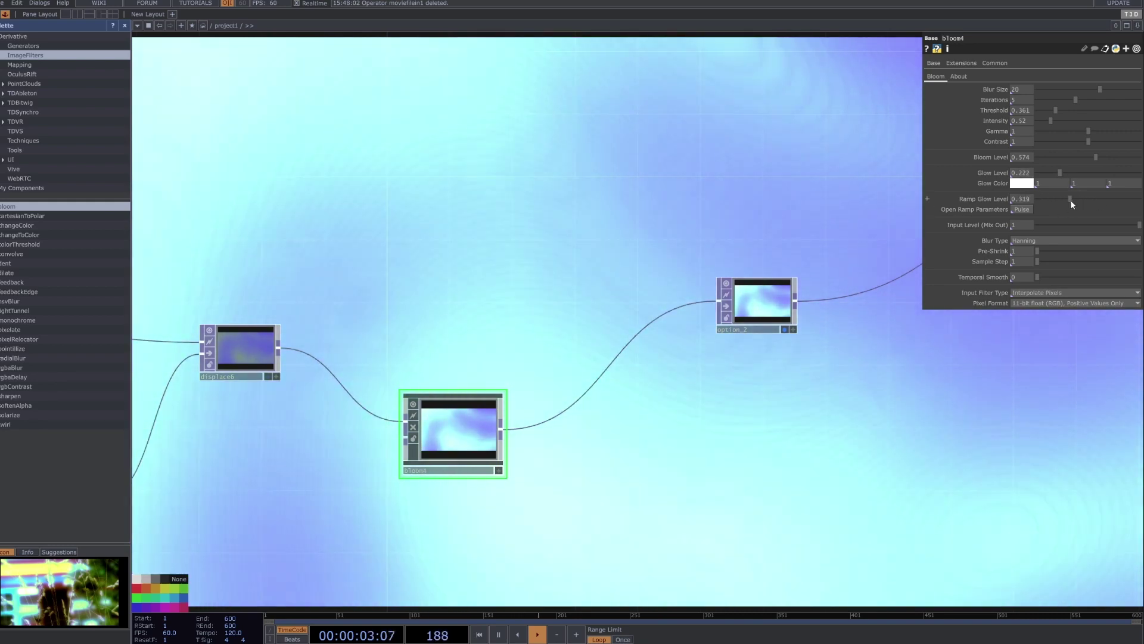
pyautogui.moveTo(1084, 156); pyautogui.dragTo(1053, 156)
# - Delete the extra Null node between option_2 and the Movie File Out node
pyautogui.scroll(-4, 867, 370)
pyautogui.moveTo(867, 370); pyautogui.dragTo(609, 388)
pyautogui.scroll(-1, 609, 387)
pyautogui.moveTo(864, 307); pyautogui.dragTo(864, 307)
pyautogui.press('Delete')
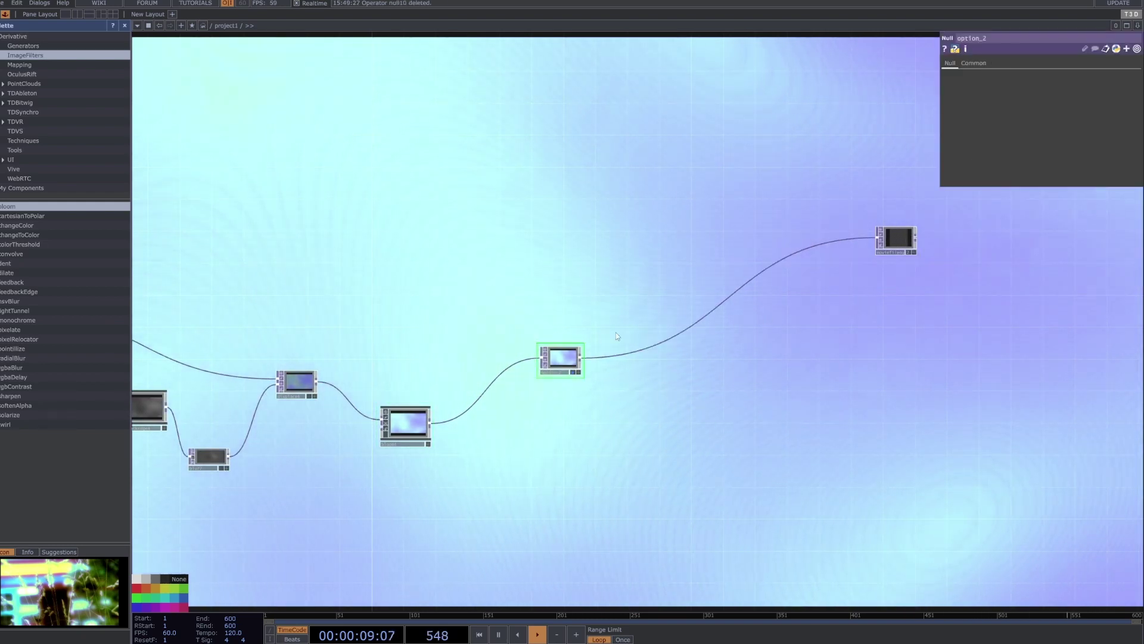
# - Check the option_2 null and slightly lower bloom4's Intensity
pyautogui.click(562, 358)
pyautogui.scroll(5, 572, 374)
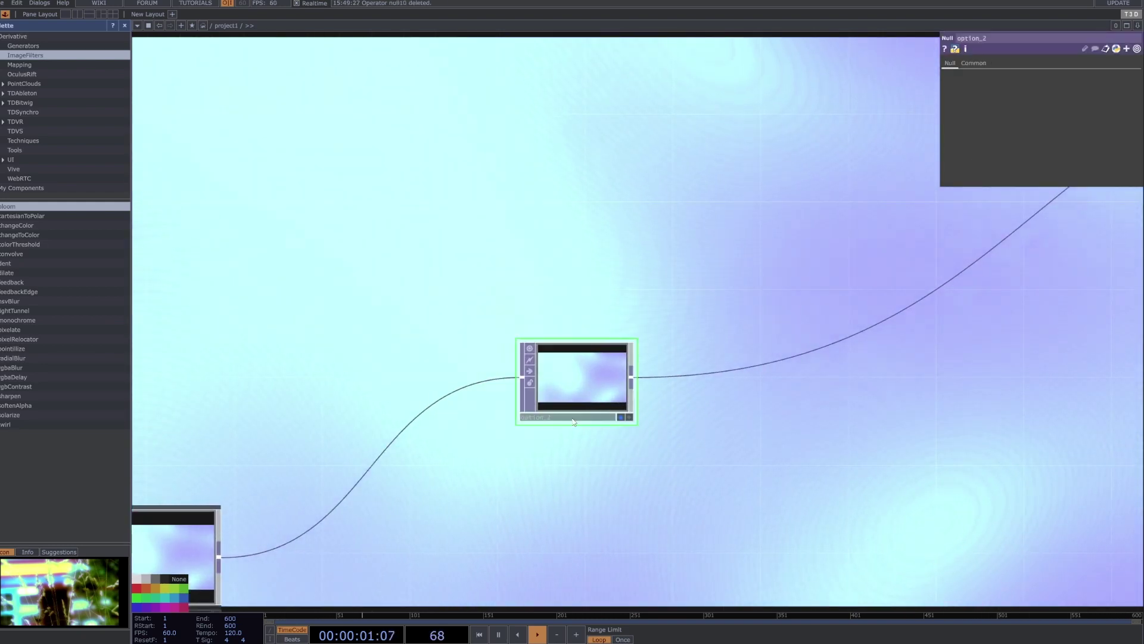
pyautogui.scroll(-4, 527, 453)
pyautogui.click(347, 516)
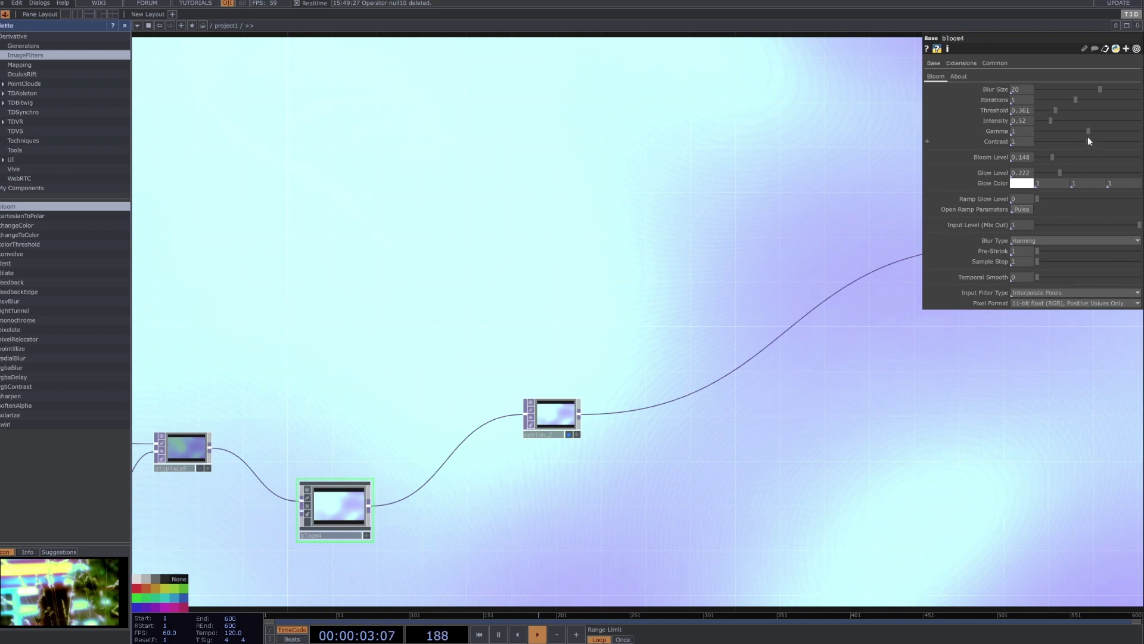
pyautogui.moveTo(1053, 122); pyautogui.dragTo(1047, 119)
# - Select moviefileout2 and move it closer to option_2
pyautogui.moveTo(901, 201); pyautogui.dragTo(539, 240)
pyautogui.scroll(-3, 539, 240)
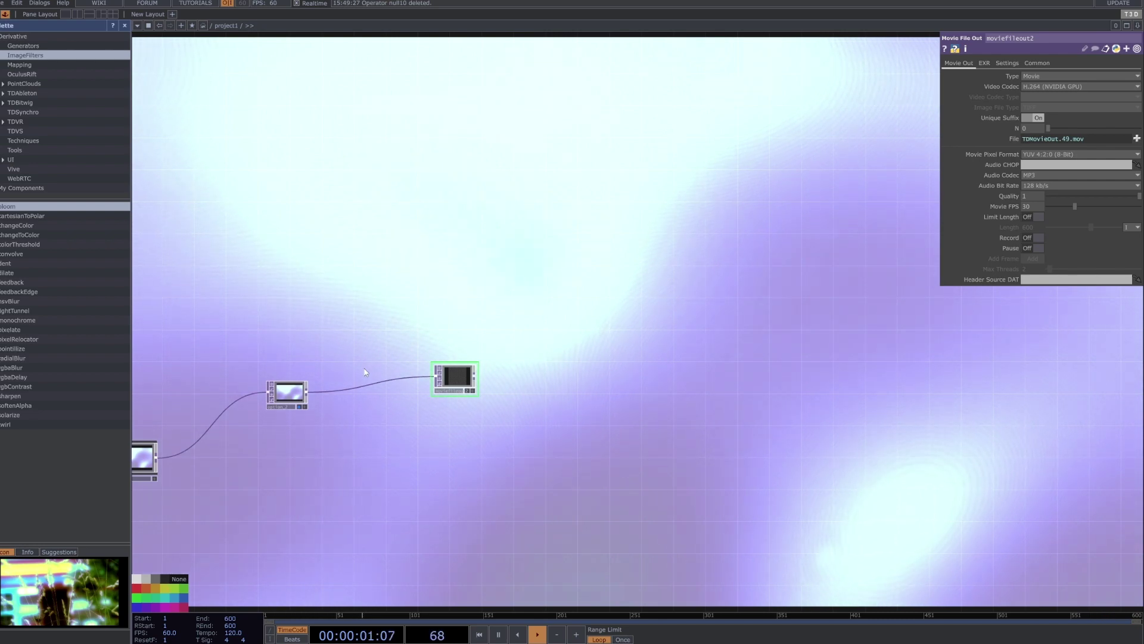
pyautogui.scroll(-1, 323, 424)
# - Review the whole node chain from noise10 through displace6 and bloom4 to moviefileout2
pyautogui.moveTo(276, 443); pyautogui.dragTo(515, 462)
pyautogui.scroll(-3, 515, 462)
pyautogui.scroll(2, 410, 438)
pyautogui.scroll(2, 280, 441)
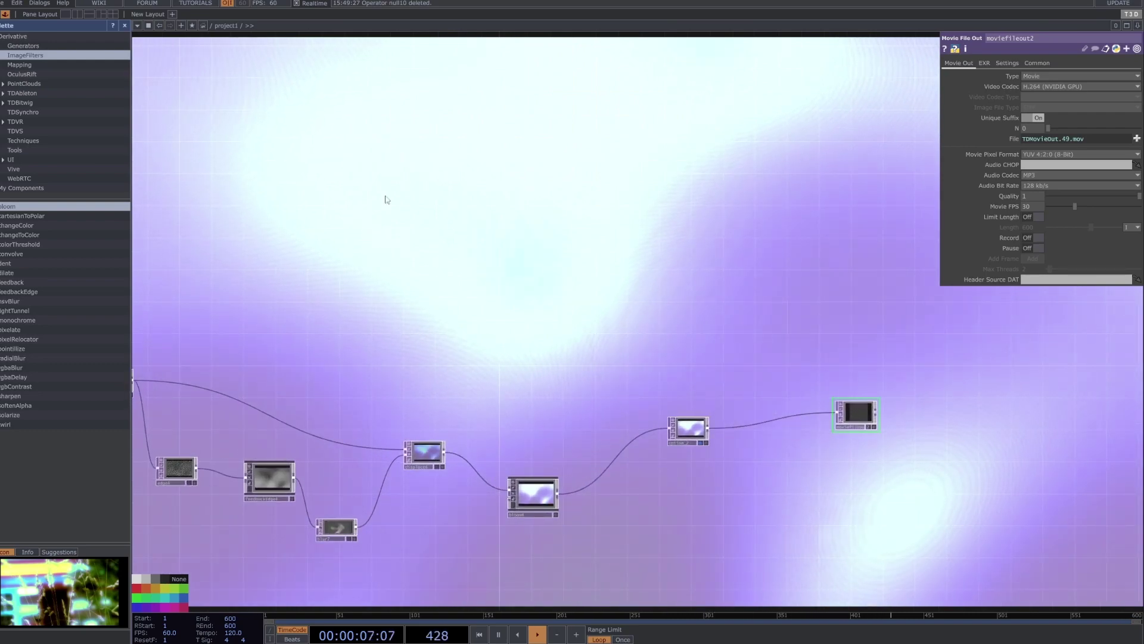
pyautogui.moveTo(394, 345); pyautogui.dragTo(634, 341)
pyautogui.moveTo(314, 280); pyautogui.dragTo(1077, 530, button='right')
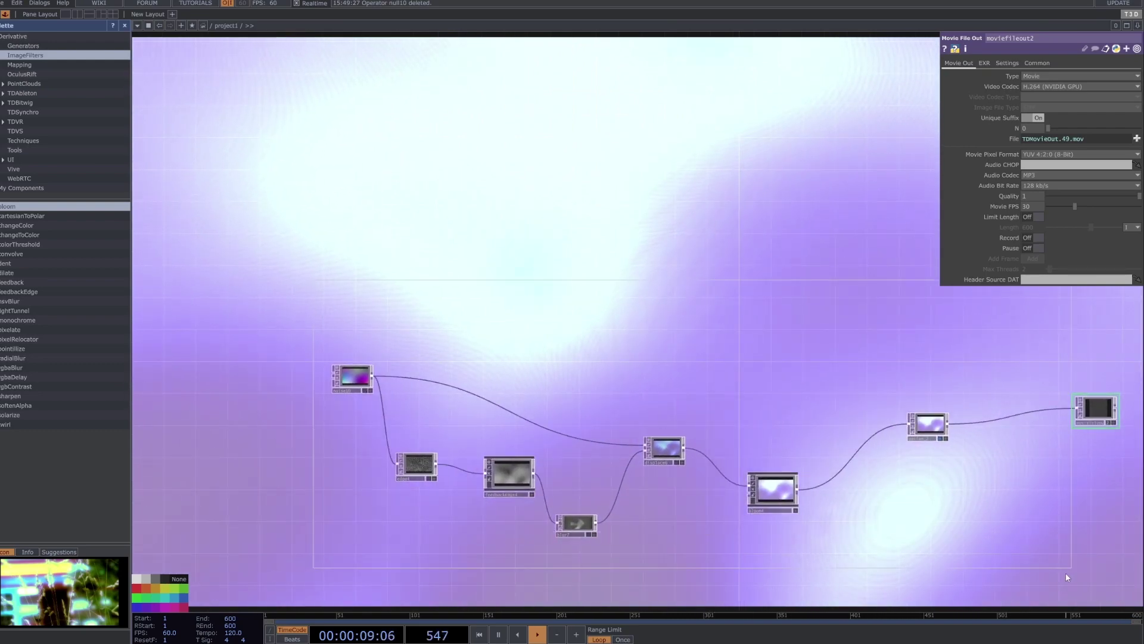
pyautogui.moveTo(1065, 574); pyautogui.dragTo(1069, 570, button='right')
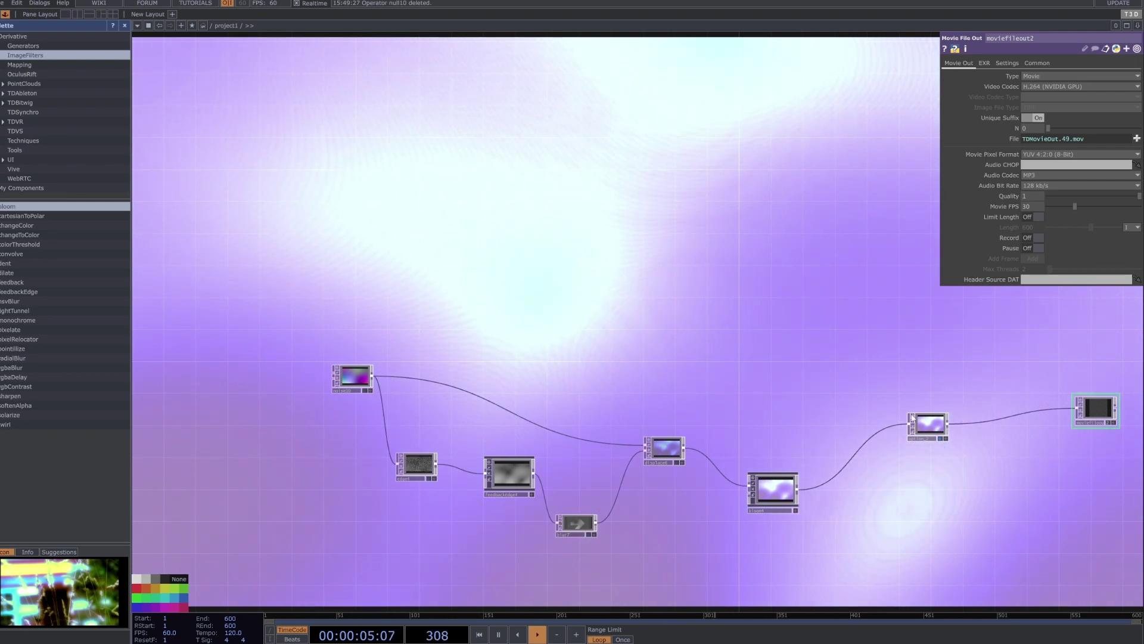
# - Set displace6's UV Weight to 1
pyautogui.click(677, 452)
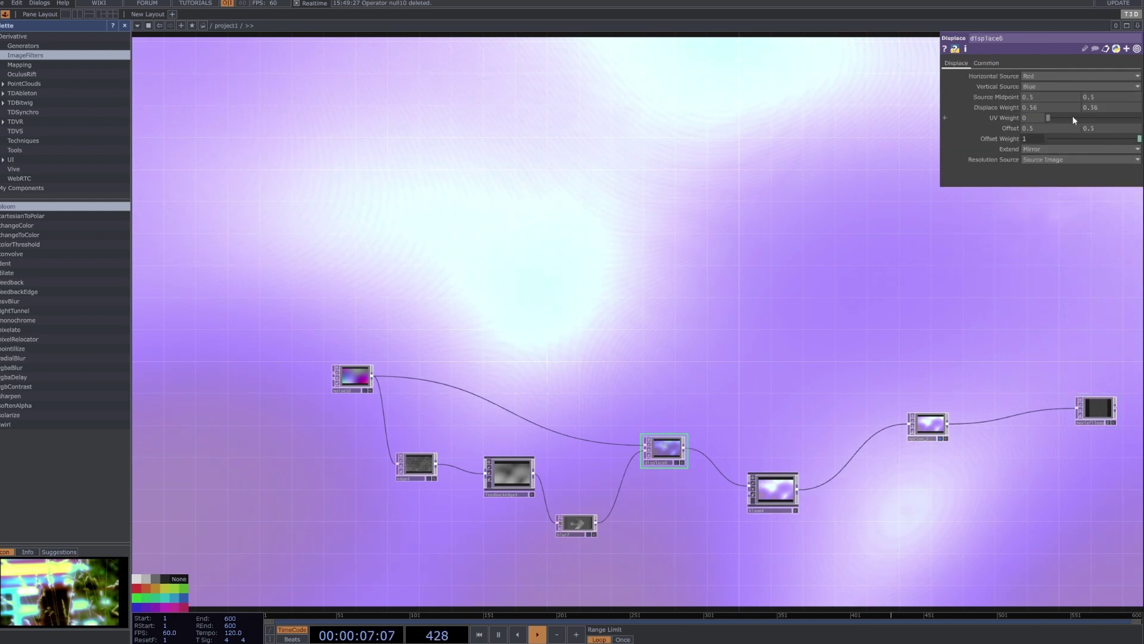
pyautogui.moveTo(1049, 118); pyautogui.dragTo(1139, 127)
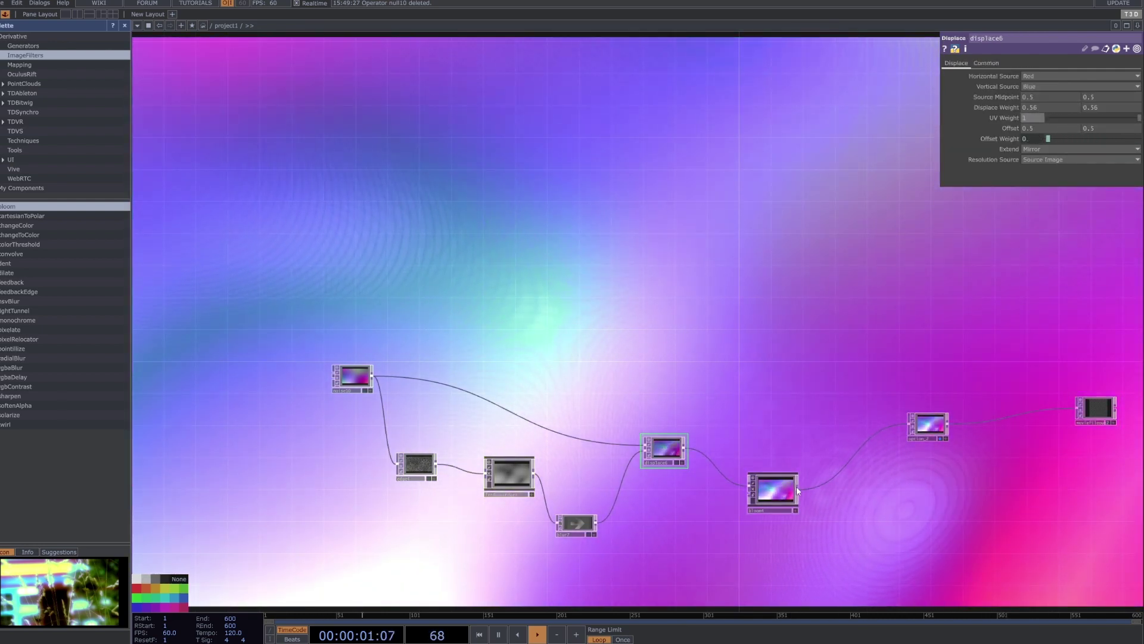
# - Review bloom4's settings, and lower displace6's UV Weight to 0.192
pyautogui.click(774, 485)
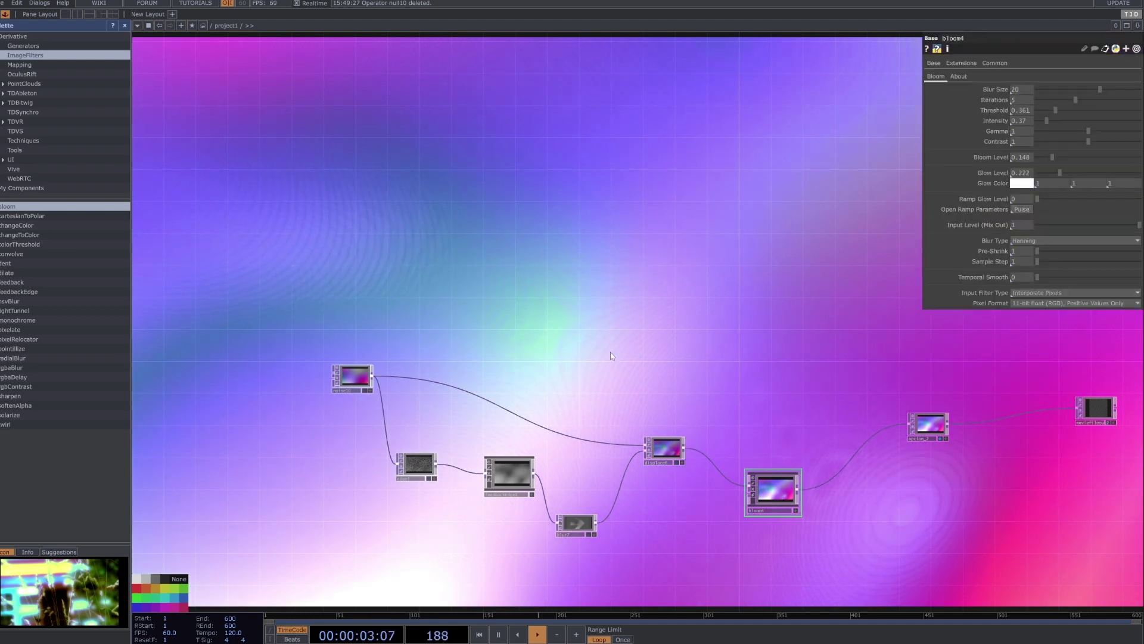
pyautogui.click(664, 448)
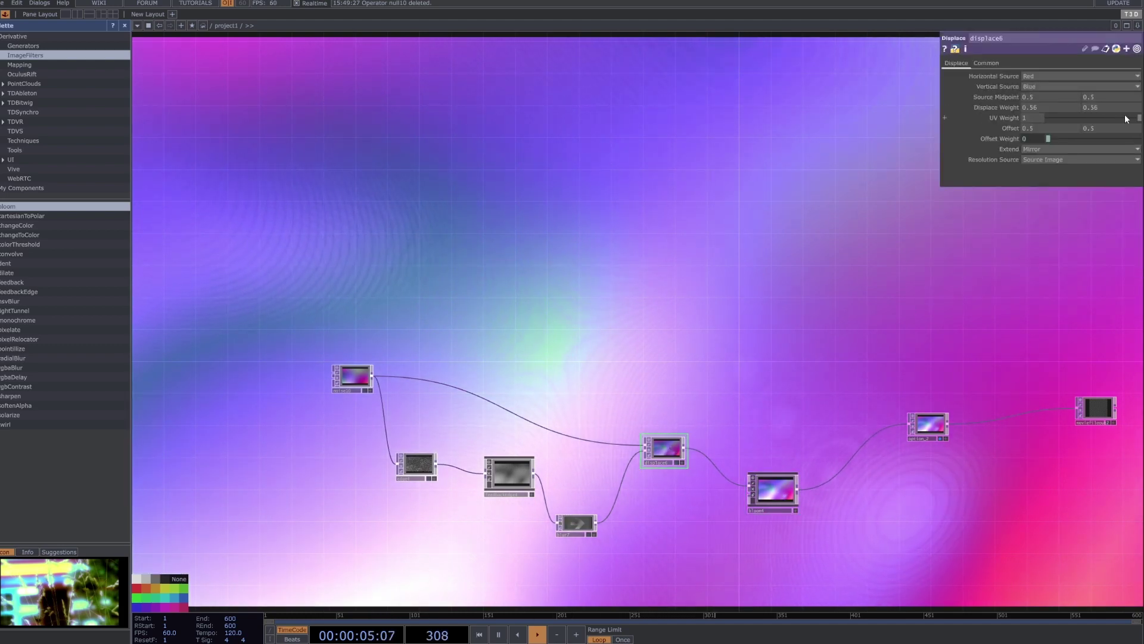
pyautogui.moveTo(1121, 115); pyautogui.dragTo(1067, 120)
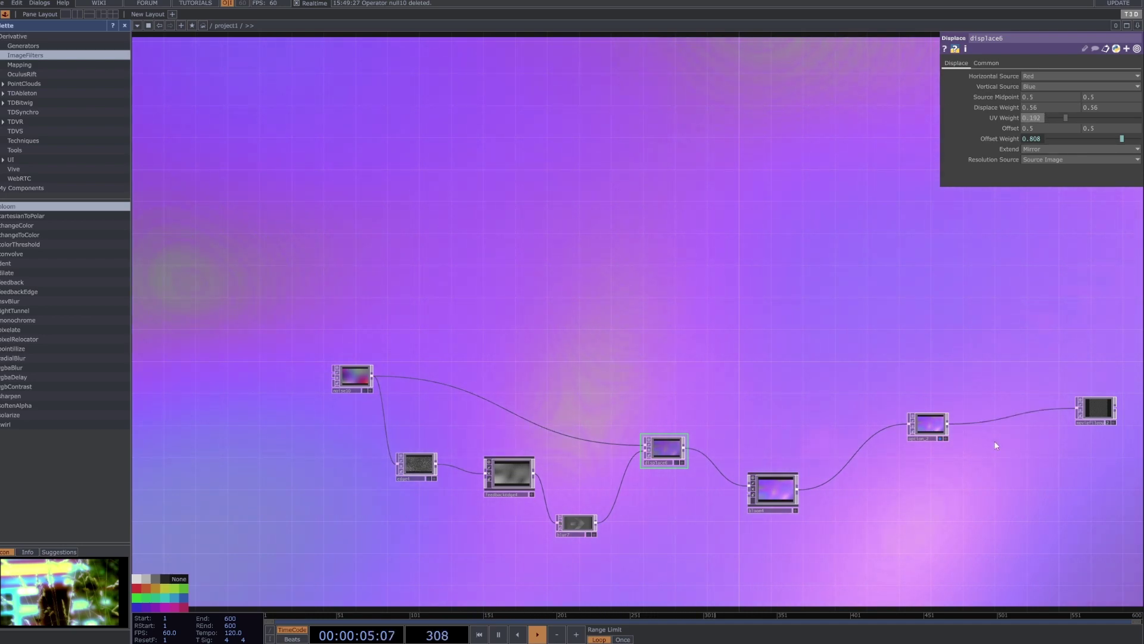
# - Select the option_2 null between bloom4 and moviefileout2 and examine it up close
pyautogui.moveTo(993, 441); pyautogui.dragTo(917, 467)
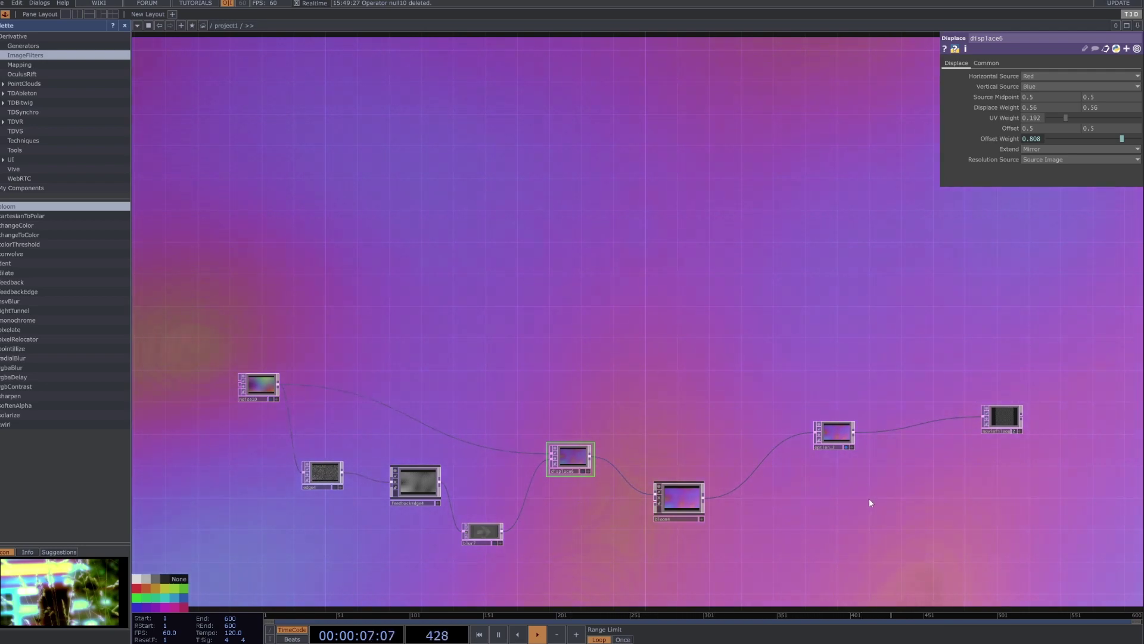
pyautogui.scroll(-2, 870, 507)
pyautogui.scroll(-1, 872, 516)
pyautogui.click(845, 458)
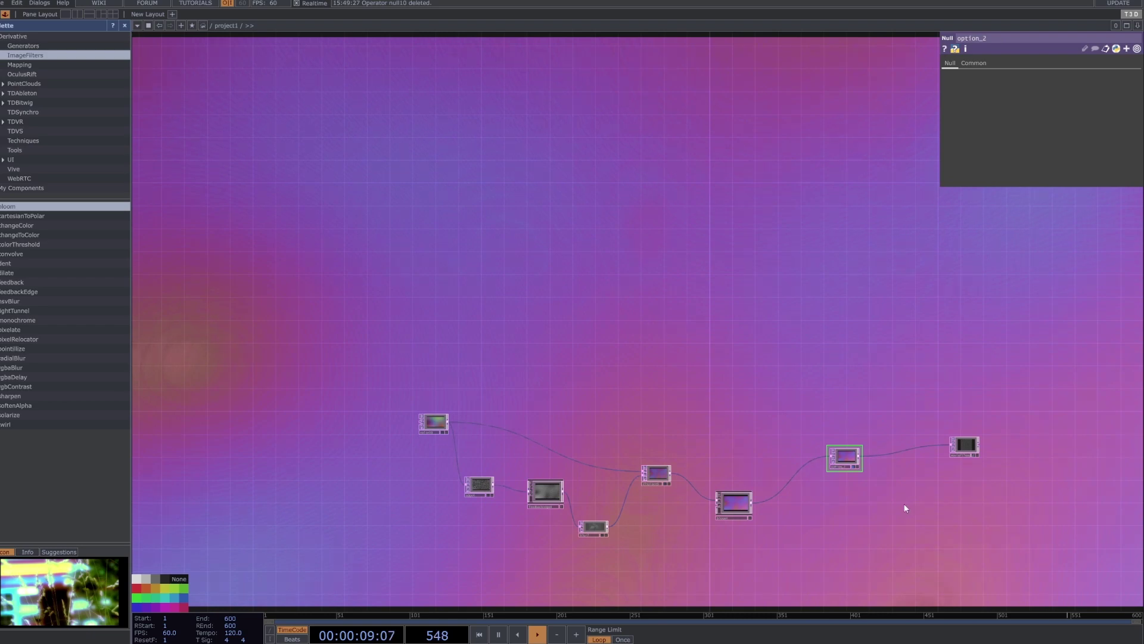
pyautogui.scroll(4, 856, 467)
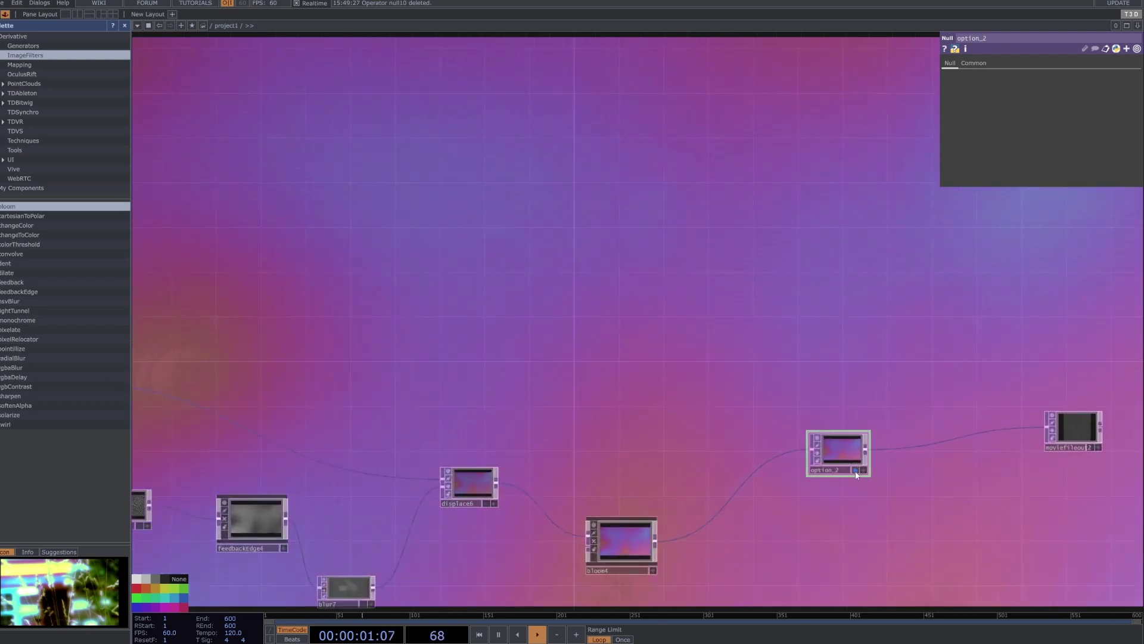